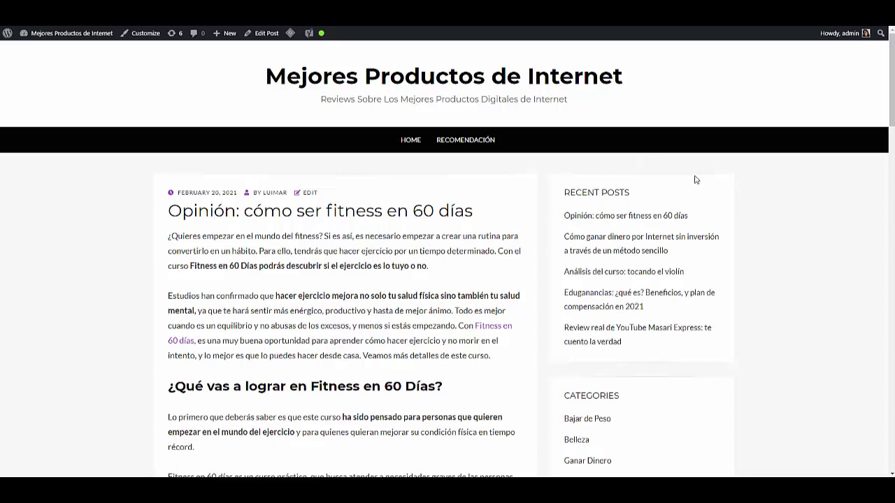
Look through the fitness course review on Mejores Productos de Internet and the MaxBounty article on Money Maker Area as blog examples
scroll(681, 231, "down", 6)
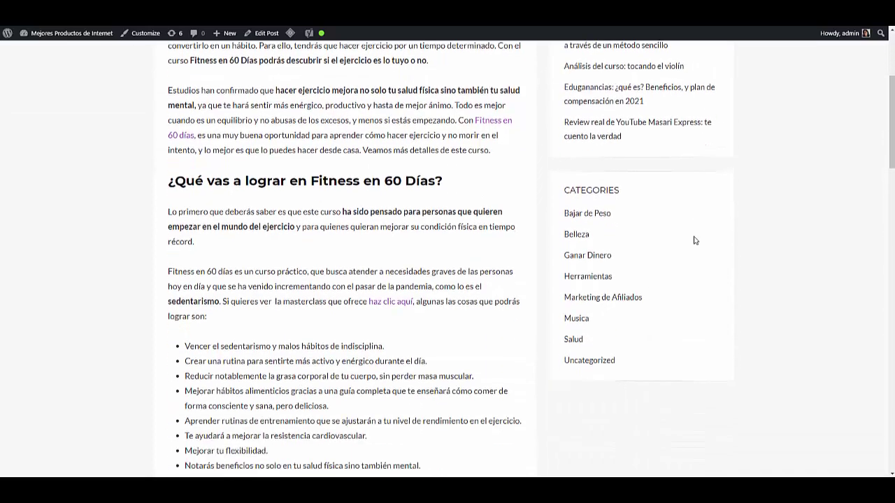
scroll(395, 175, "down", 3)
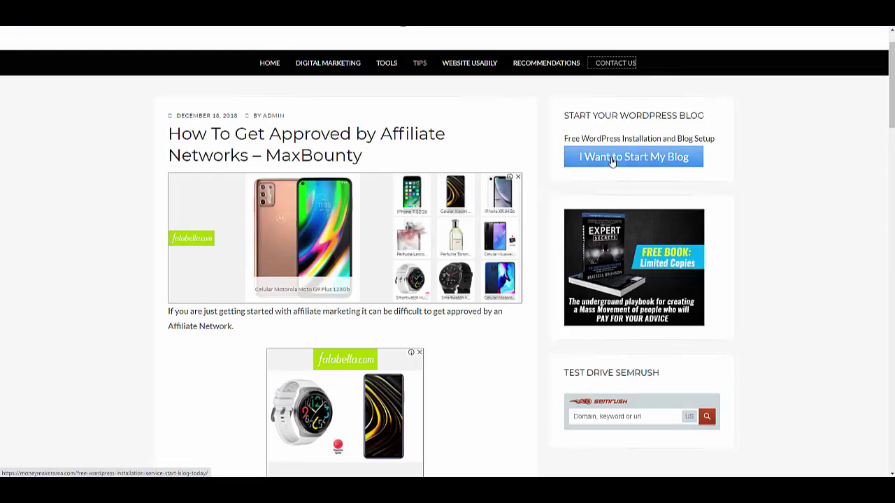
scroll(447, 279, "down", 2)
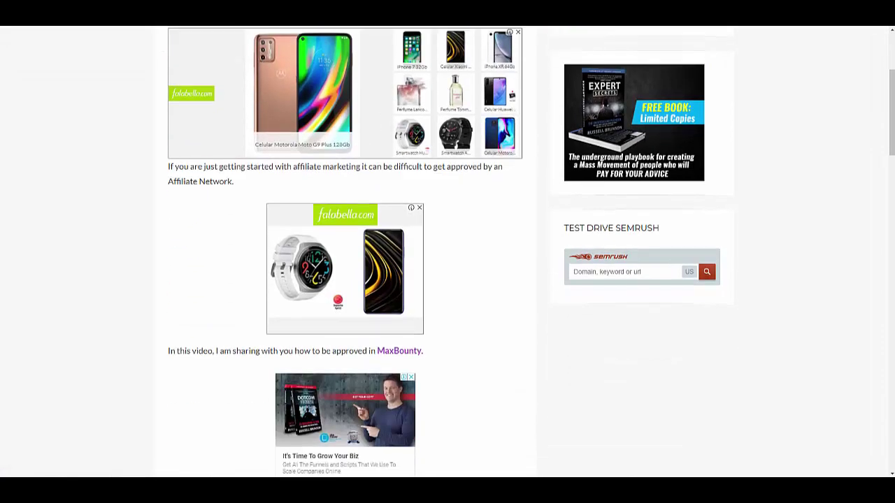
scroll(643, 139, "down", 6)
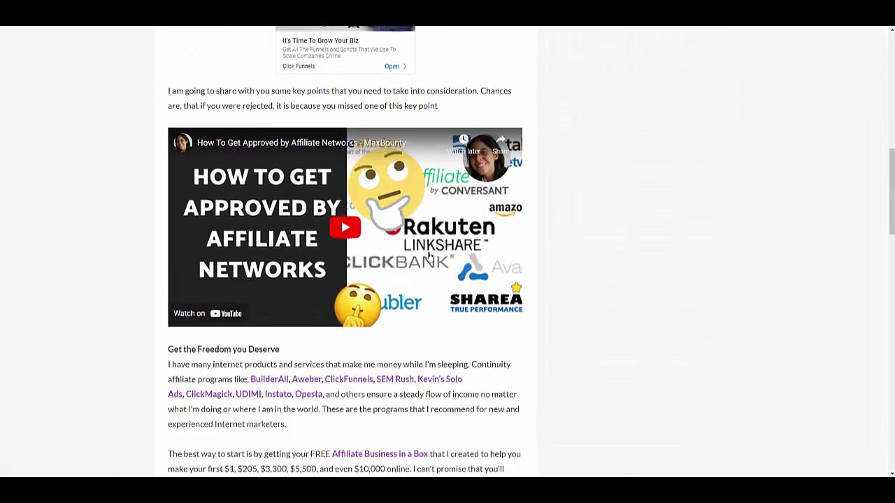
scroll(433, 255, "down", 3)
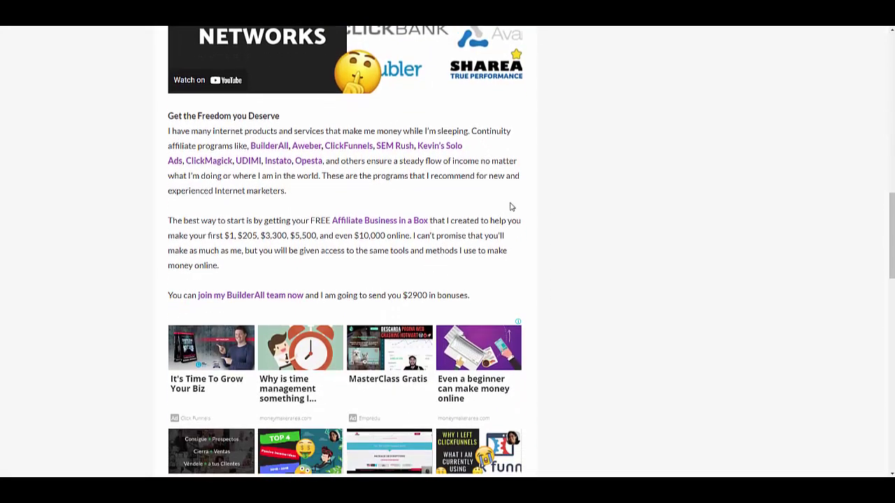
scroll(569, 134, "up", 11)
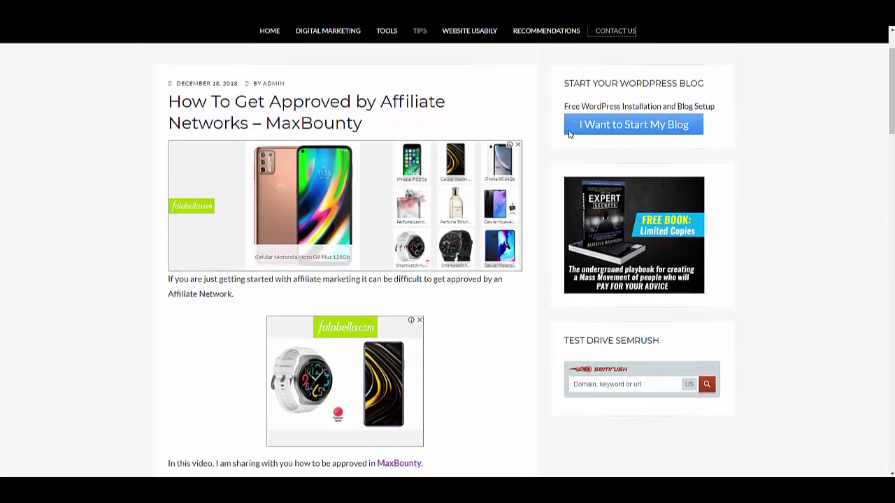
scroll(569, 133, "up", 1)
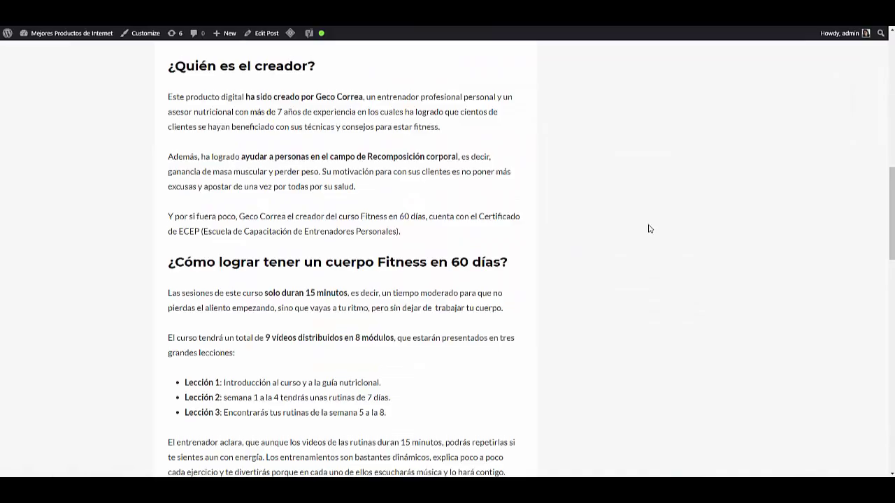
scroll(649, 229, "up", 8)
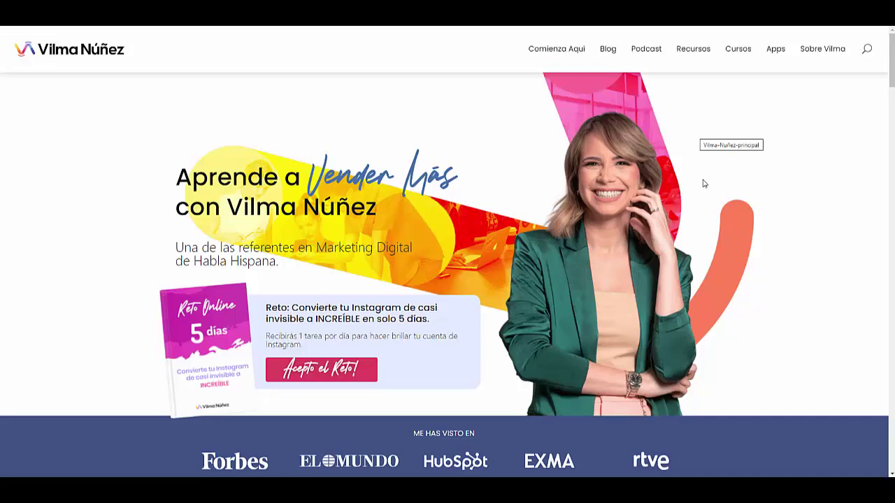
Examine the home and about pages of the marketing consultant's personal-brand site, and compare them with the Money Maker Area blog article
scroll(703, 184, "down", 3)
scroll(703, 184, "down", 7)
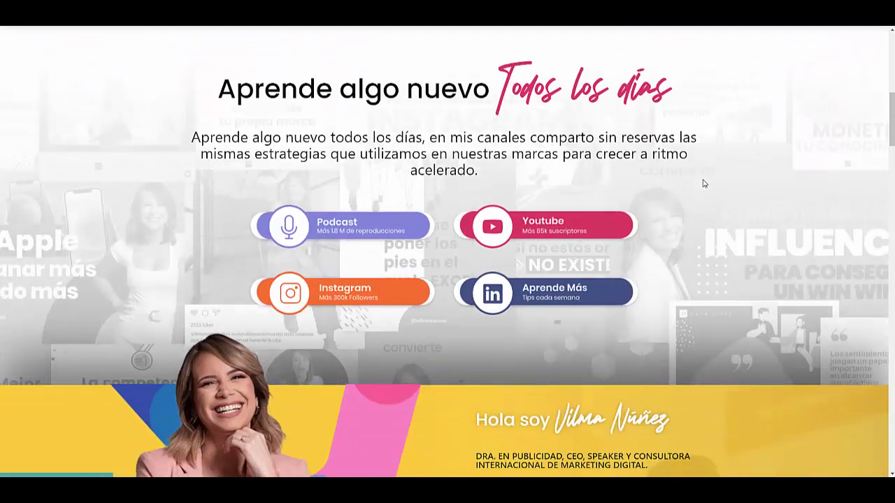
scroll(703, 184, "down", 8)
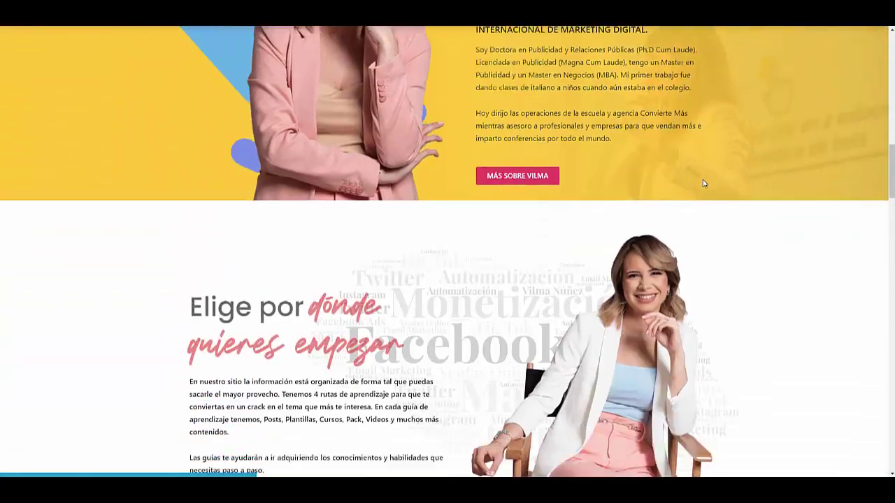
scroll(703, 184, "down", 5)
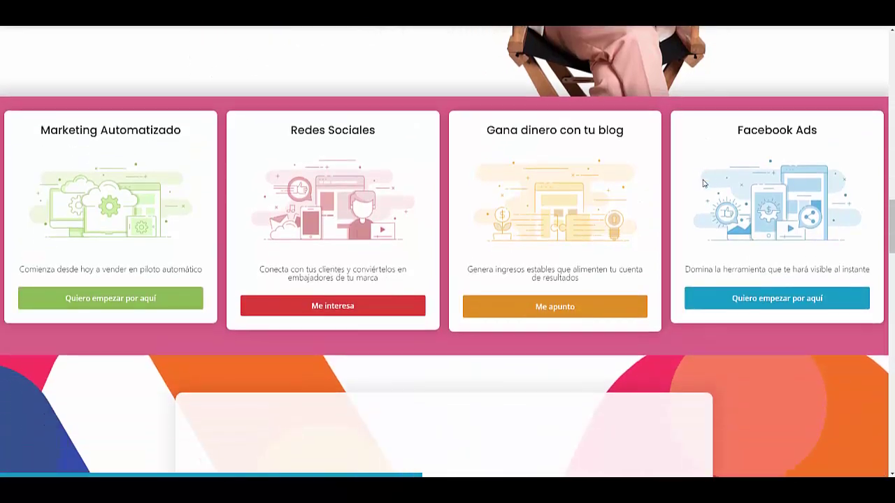
scroll(703, 183, "down", 3)
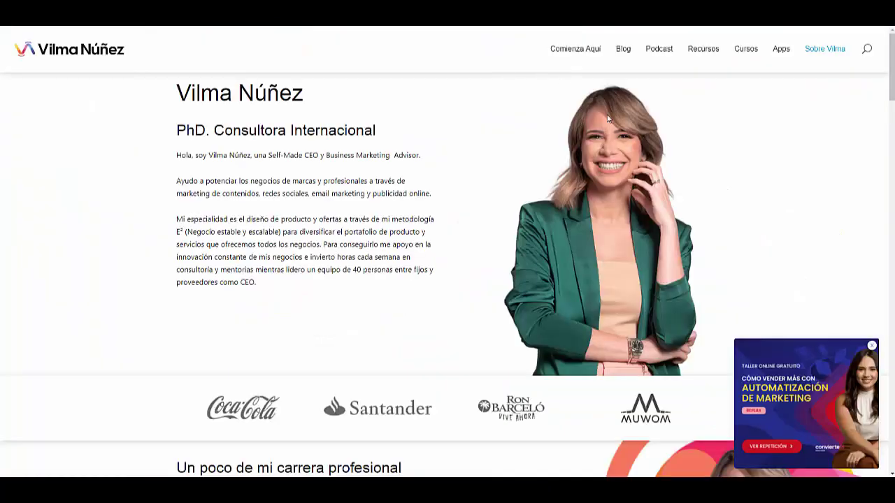
scroll(714, 139, "down", 5)
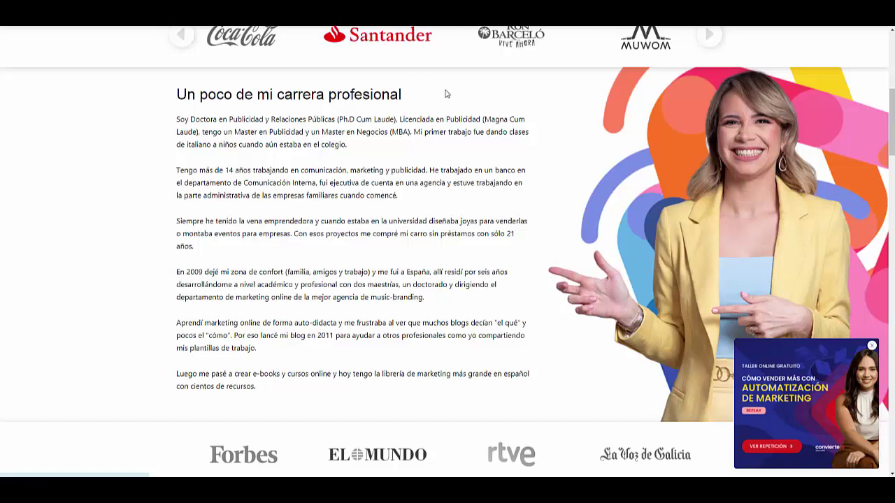
scroll(494, 88, "up", 4)
scroll(494, 88, "up", 2)
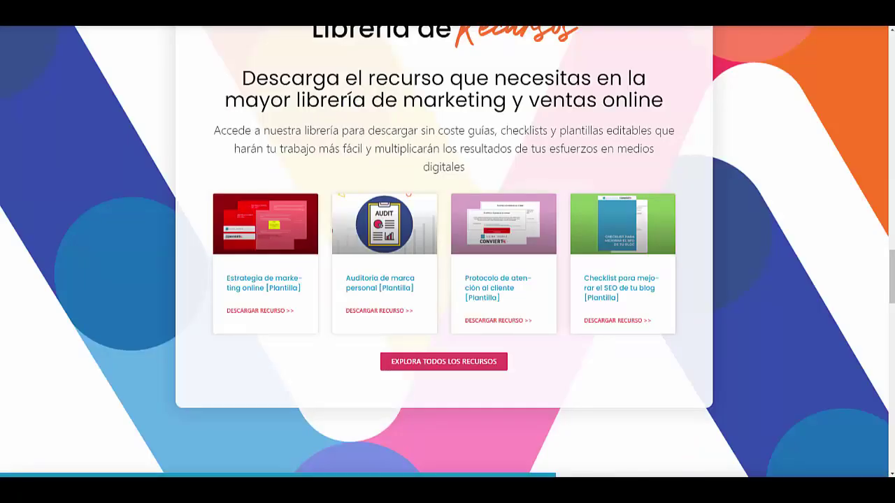
scroll(621, 279, "up", 15)
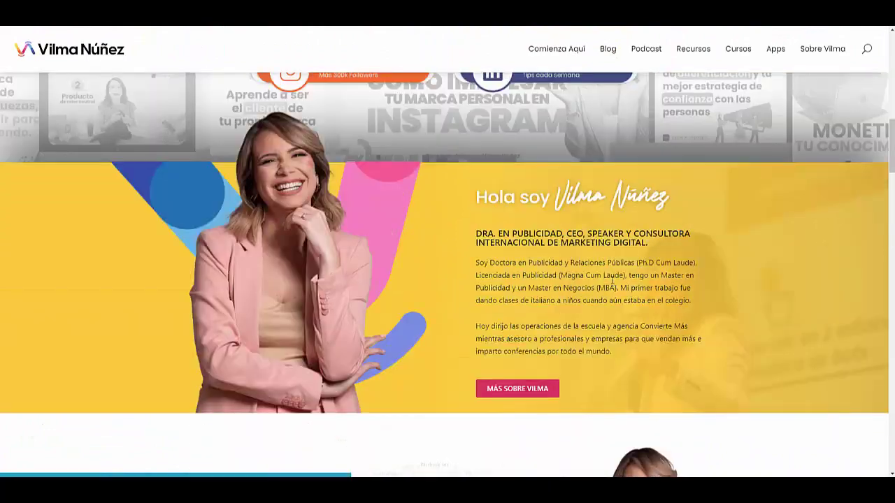
scroll(612, 278, "up", 10)
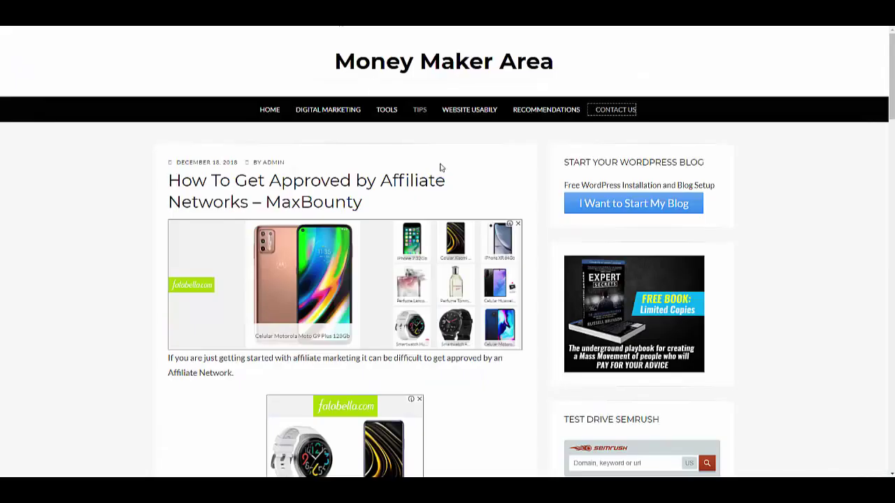
scroll(439, 168, "down", 6)
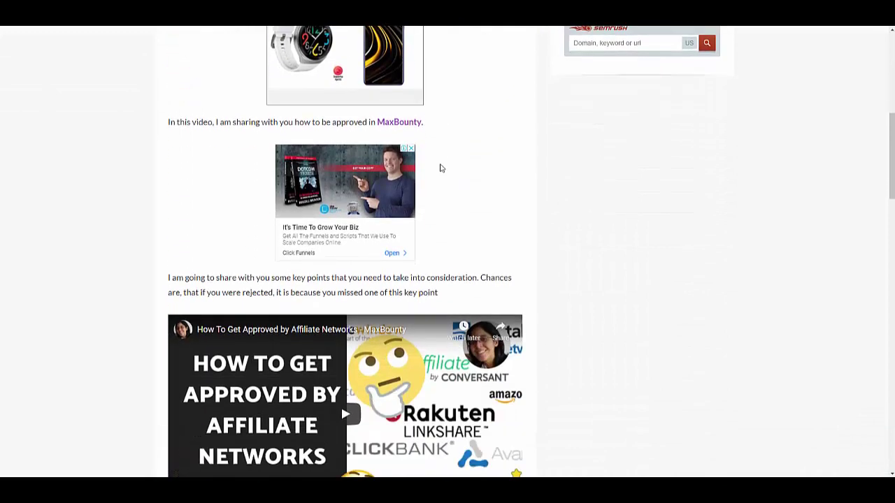
scroll(440, 168, "up", 5)
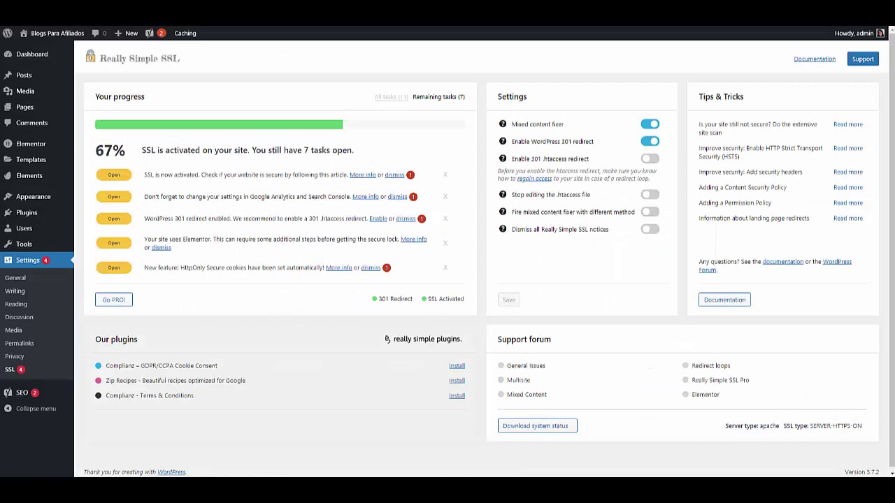
Create a new page on the Blogs Para Afiliados site and title it "Home"
mouse_move(28, 109)
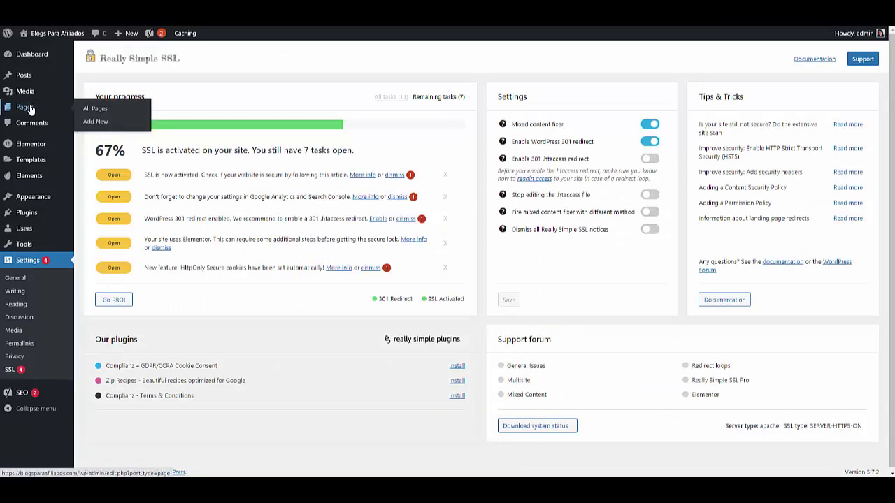
left_click(90, 113)
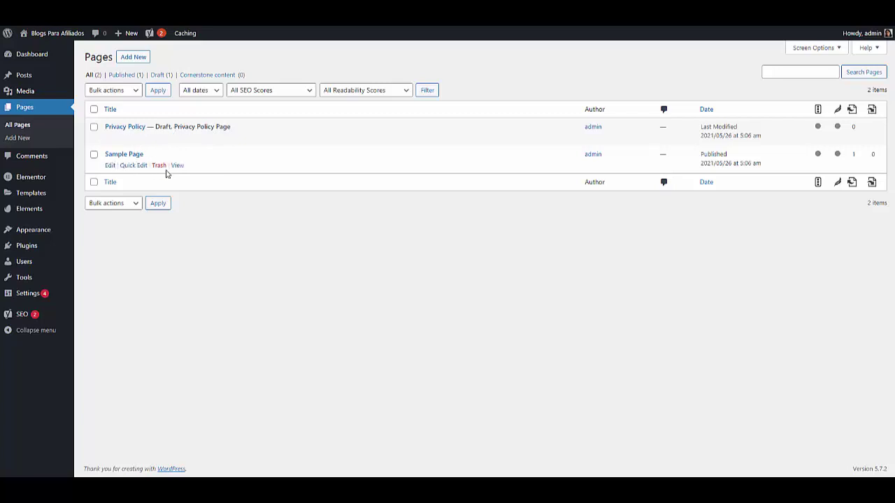
left_click(144, 57)
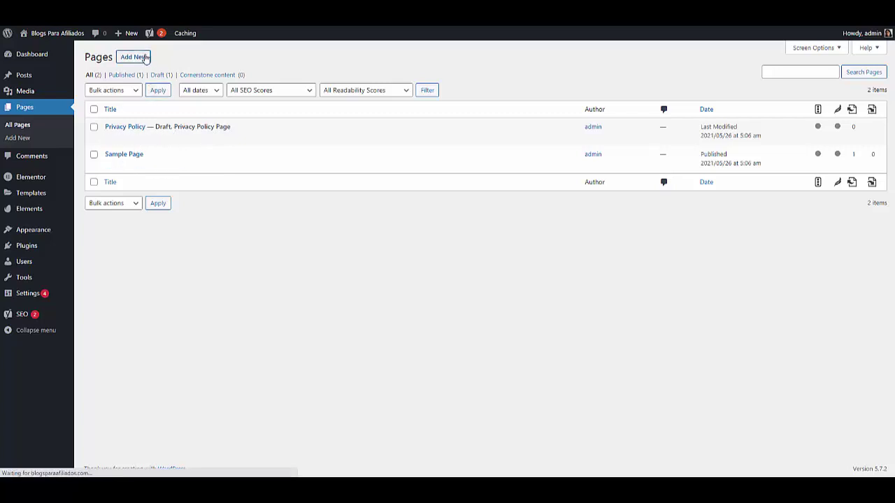
left_click(220, 116)
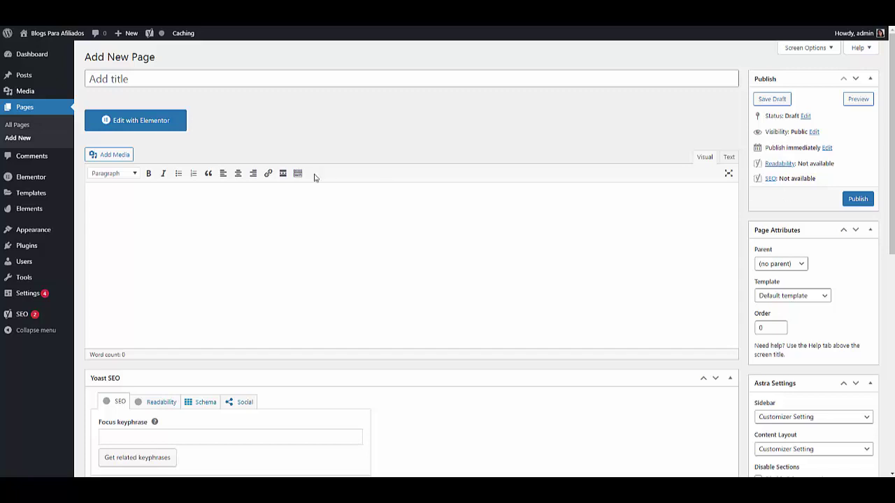
left_click(126, 79)
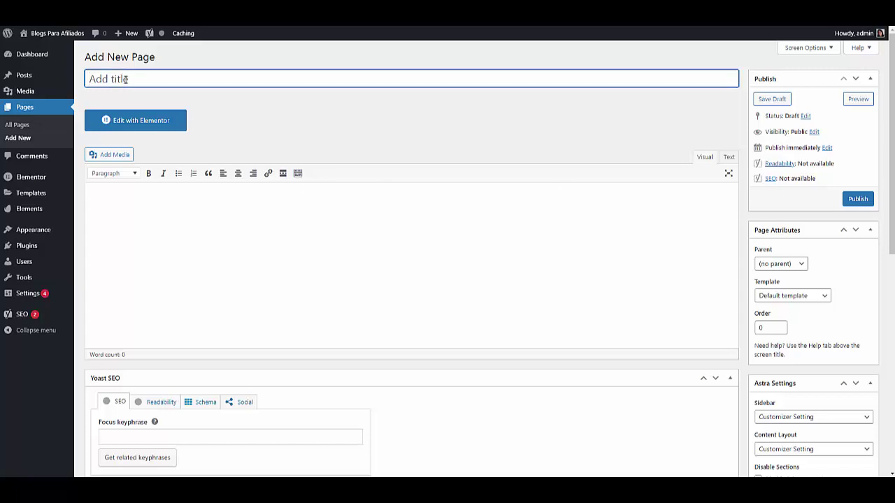
type("Home")
Set the Home page's Astra sidebar option to No Sidebar and publish the page
scroll(584, 194, "down", 2)
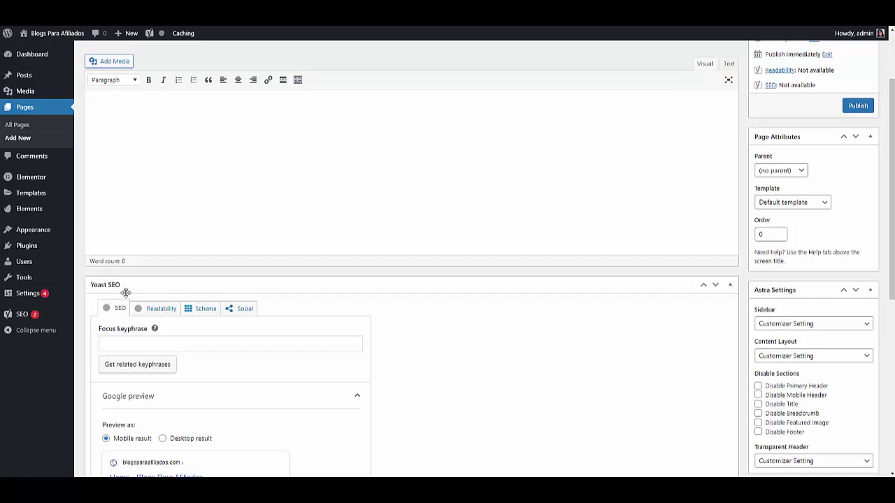
scroll(607, 339, "down", 3)
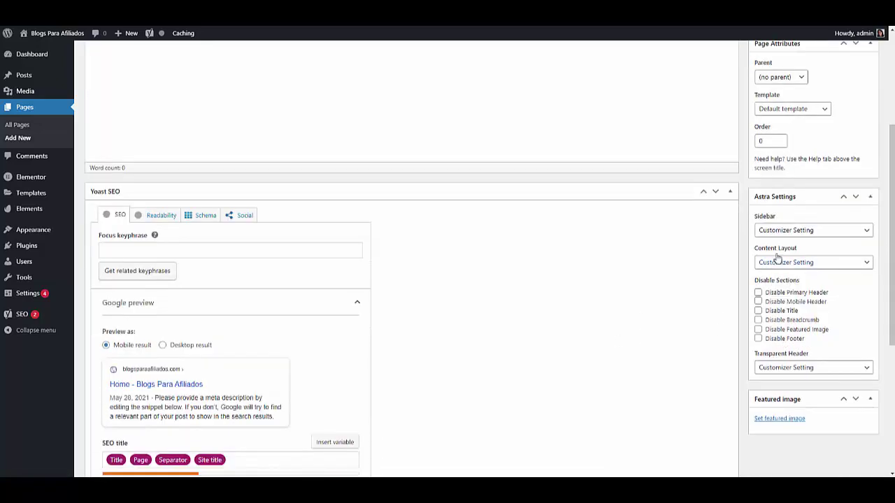
left_click(810, 232)
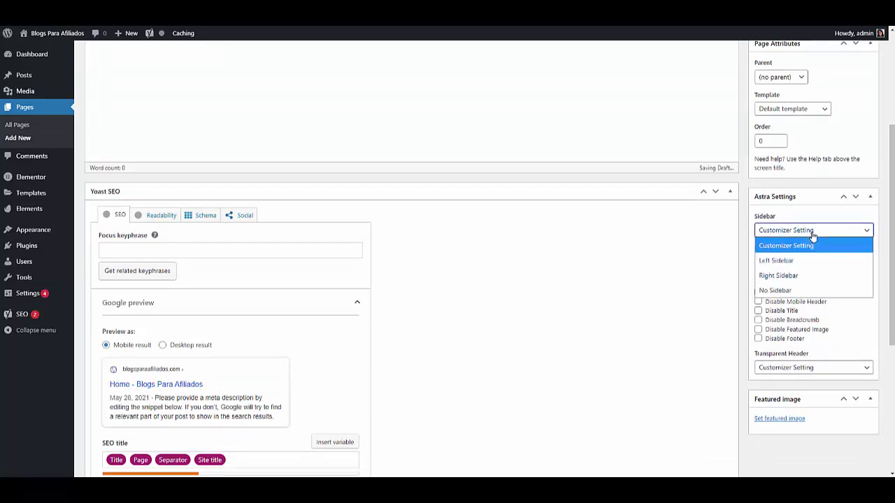
left_click(795, 292)
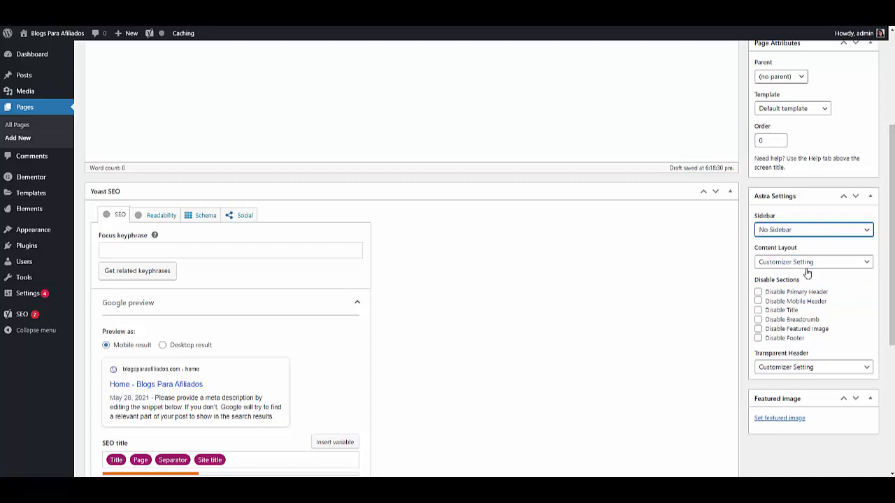
scroll(808, 275, "up", 1)
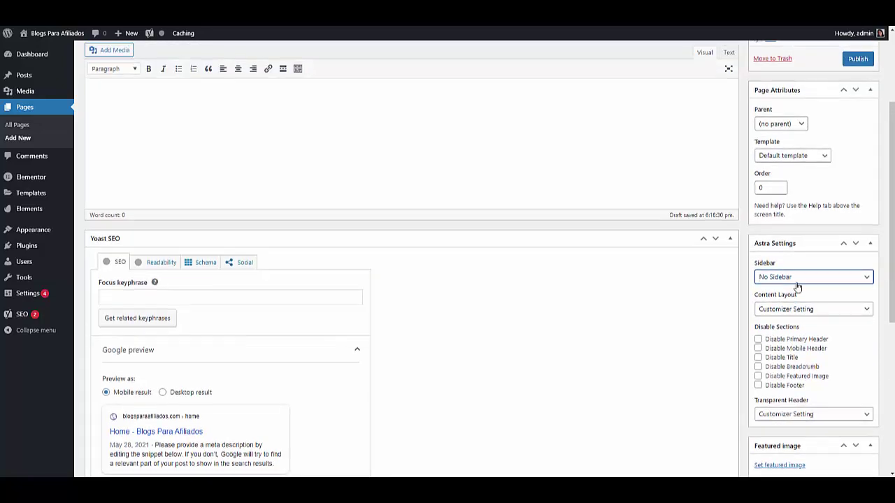
scroll(818, 231, "up", 2)
left_click(858, 153)
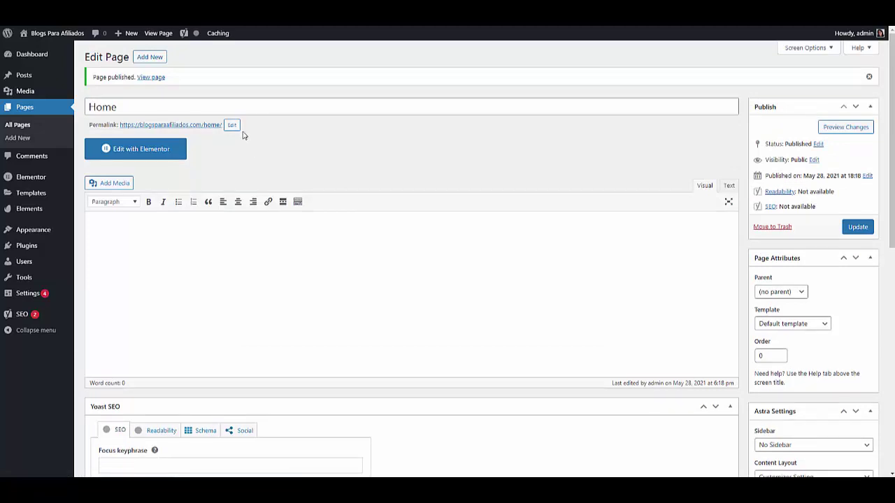
Add another new page and title it "Sobre Nosotro"
left_click(150, 58)
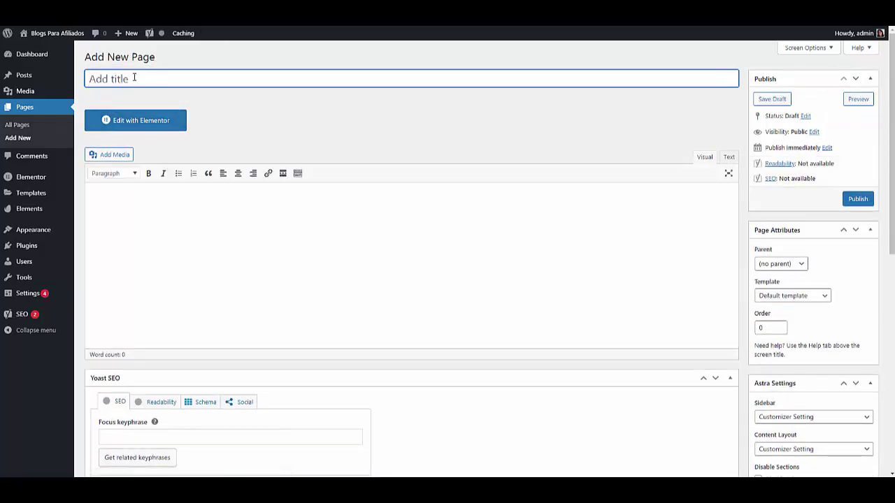
type("Sobtr N")
key("BackSpace")
key("BackSpace")
key("BackSpace")
key("BackSpace")
type("re Bosotr")
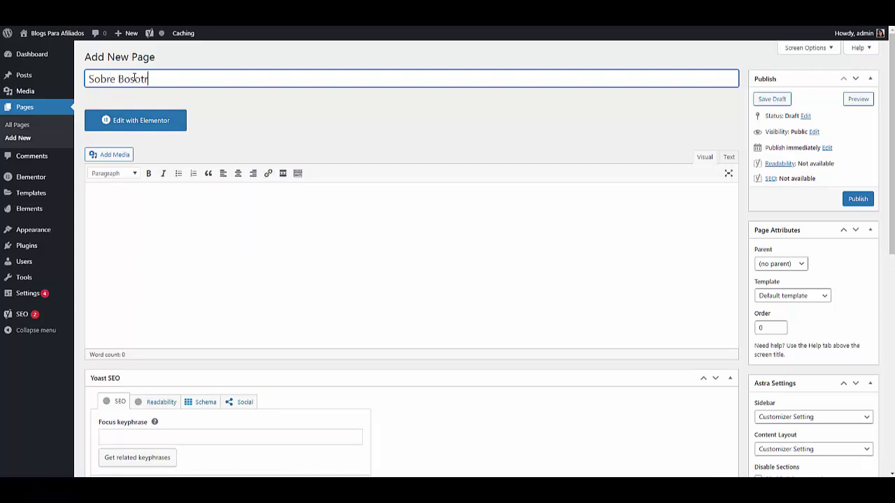
key("BackSpace")
key("BackSpace")
key("BackSpace")
key("BackSpace")
key("BackSpace")
key("BackSpace")
type("Nosotro")
Set the Sobre Nosotro page's Astra sidebar option to No Sidebar and publish the page
scroll(852, 421, "down", 2)
left_click(801, 275)
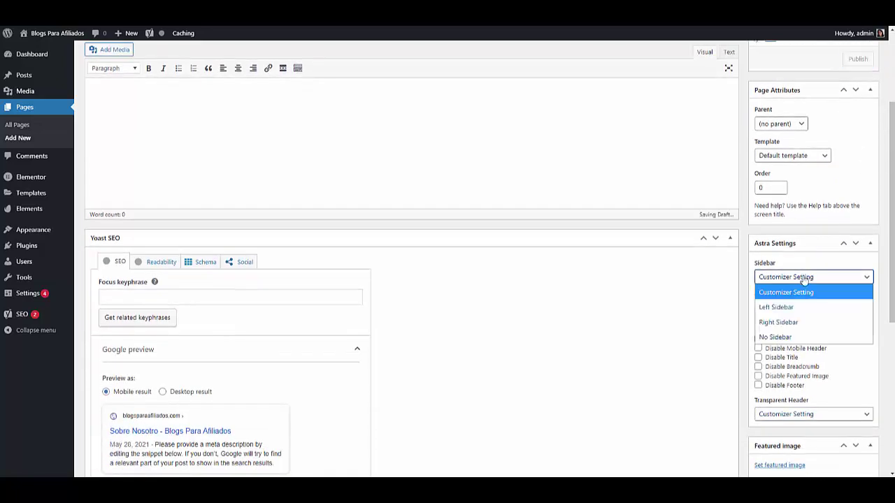
left_click(794, 337)
left_click(857, 59)
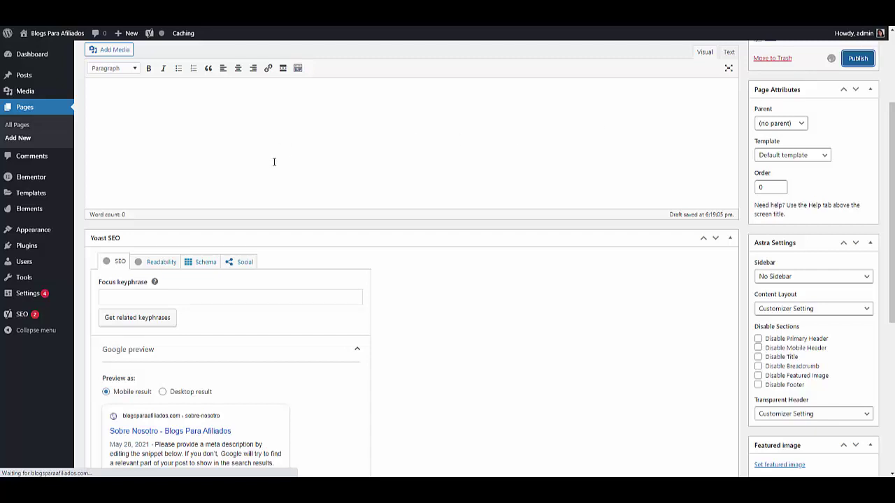
scroll(303, 207, "up", 2)
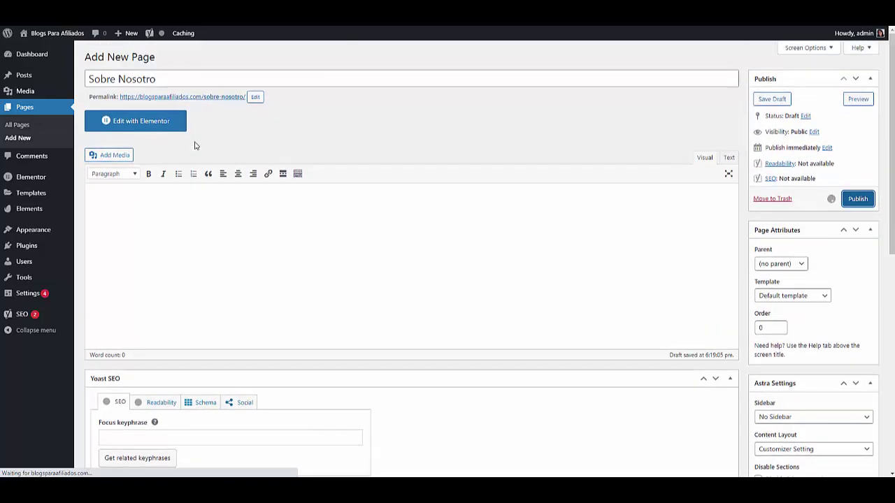
left_click(191, 99)
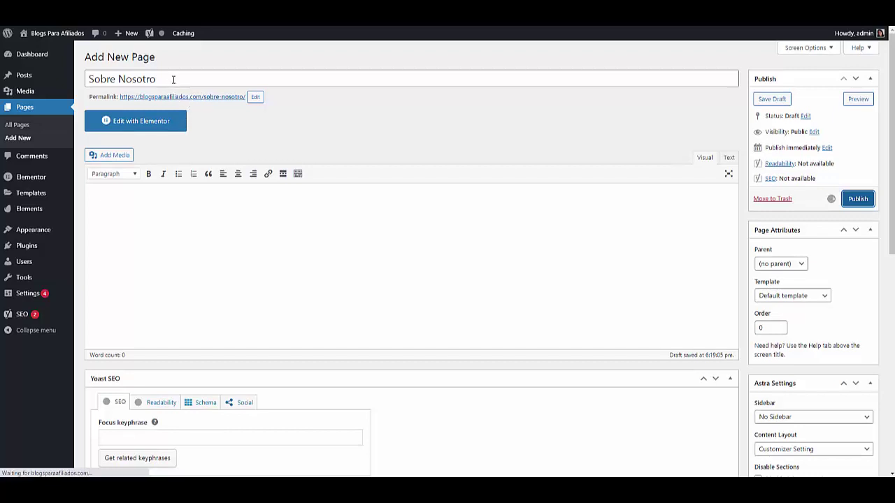
Correct the new page's title to "Sobre Nosotros" and publish the page
left_click(174, 79)
type("s")
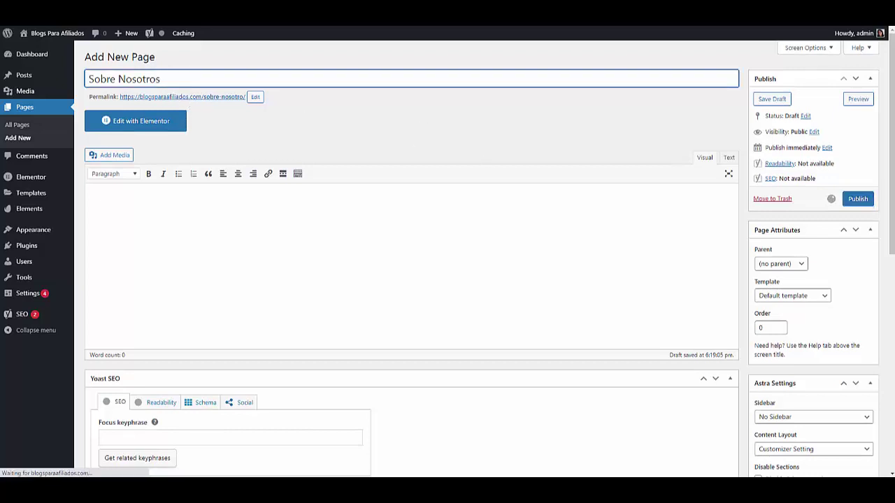
left_click(857, 200)
left_click(856, 201)
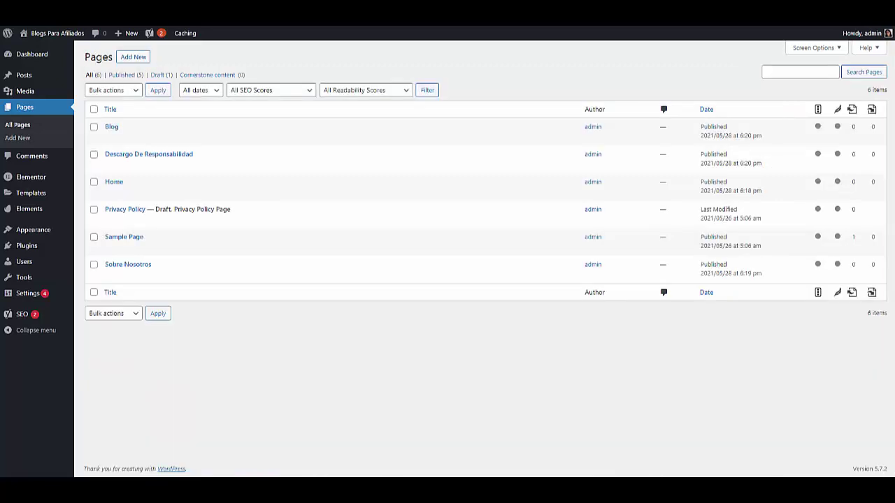
In the theme customizer's homepage settings, make the homepage display a static page and choose Home for it
mouse_move(128, 251)
mouse_move(160, 162)
mouse_move(45, 235)
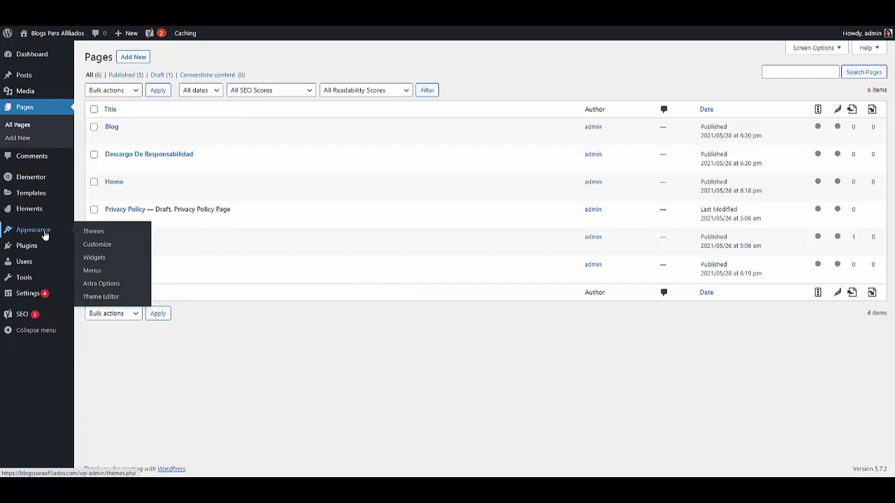
left_click(118, 250)
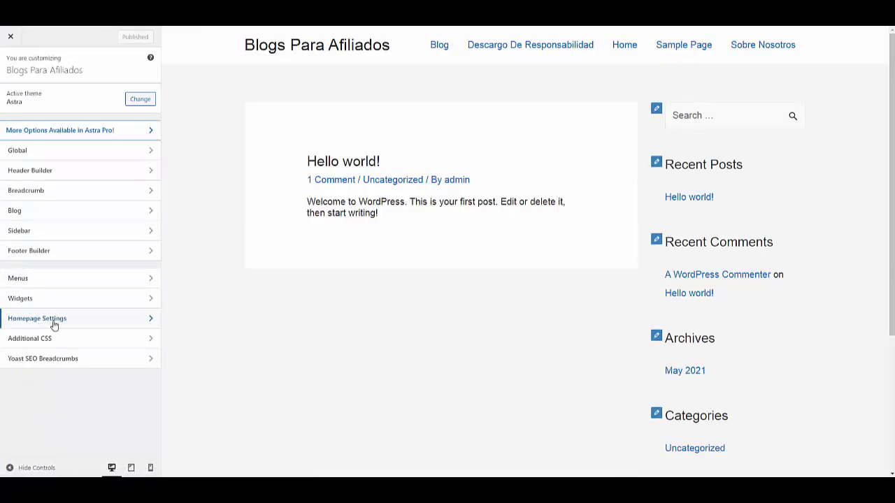
left_click(83, 322)
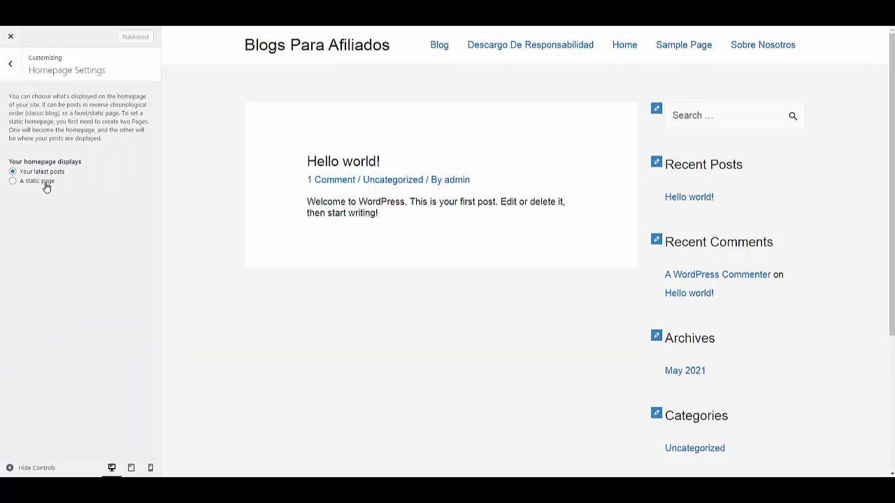
left_click(12, 181)
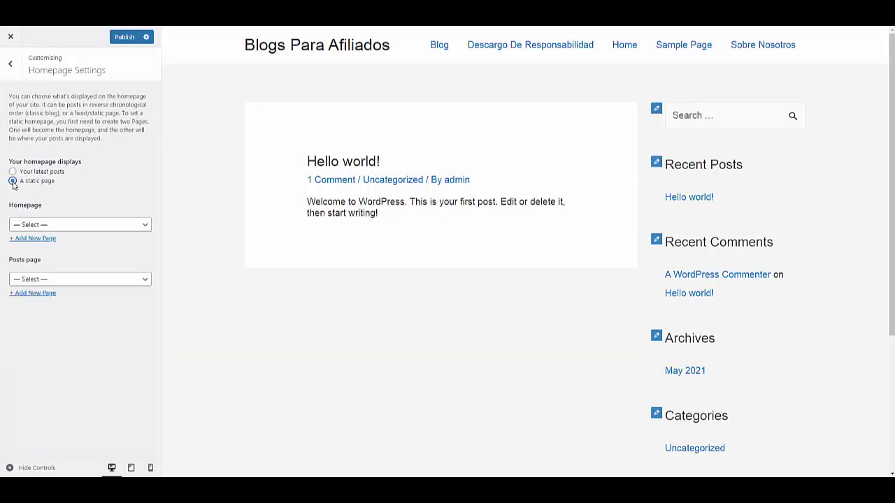
left_click(62, 225)
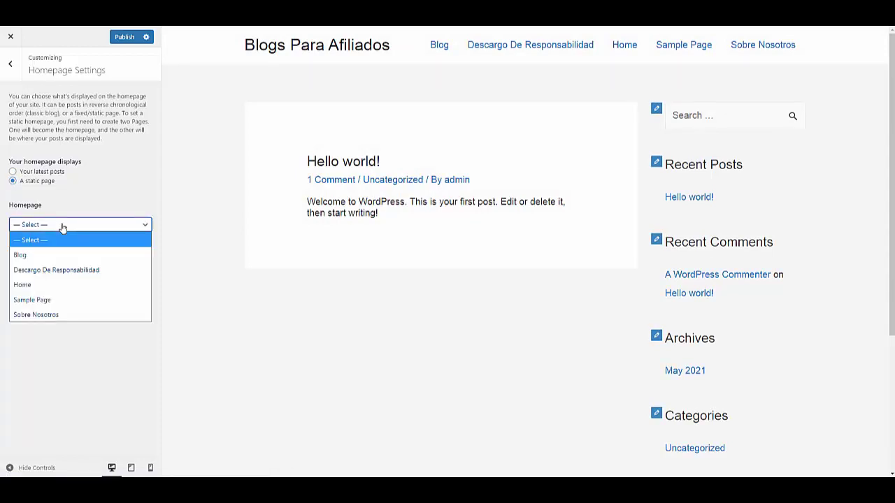
left_click(48, 286)
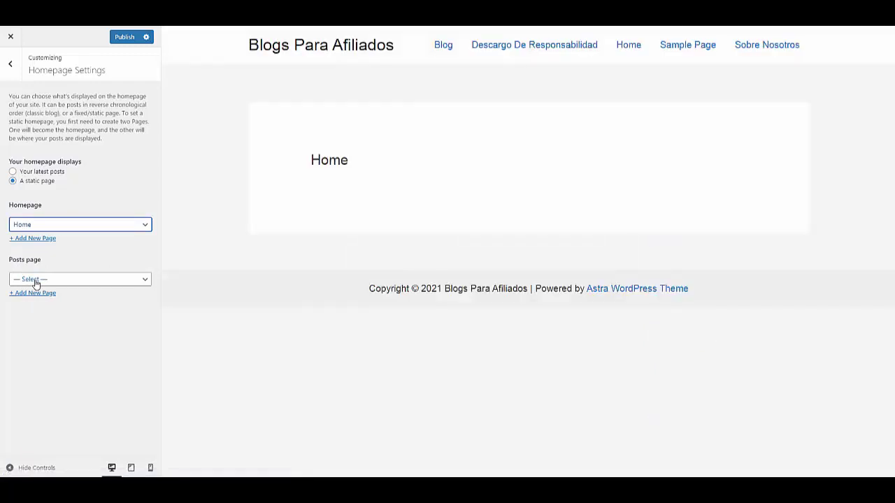
Set Blog as the posts page, publish the homepage settings and leave the customizer
left_click(37, 279)
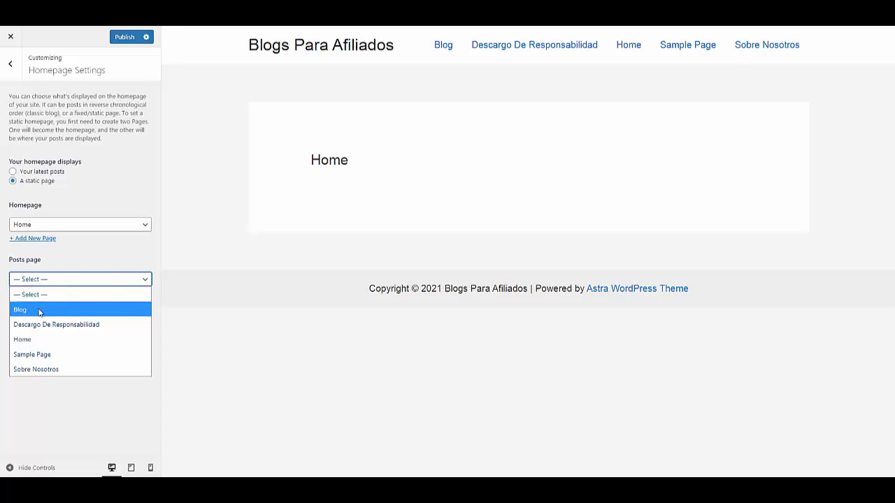
left_click(39, 310)
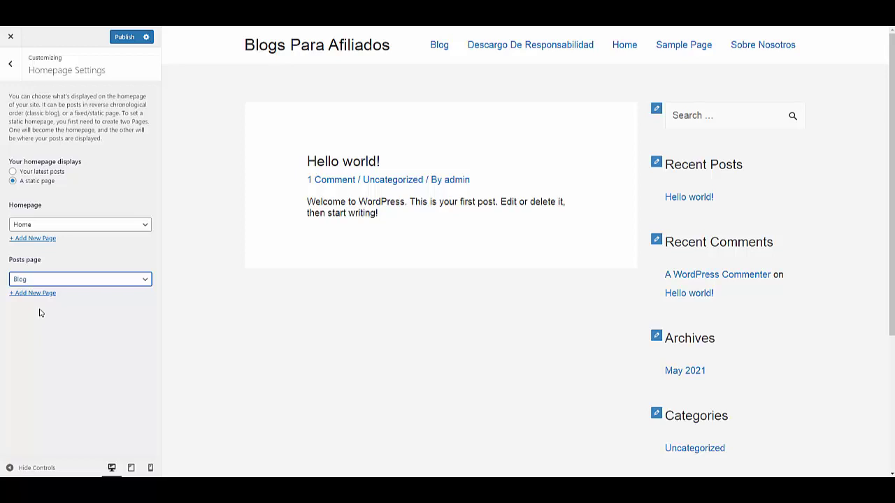
left_click(119, 40)
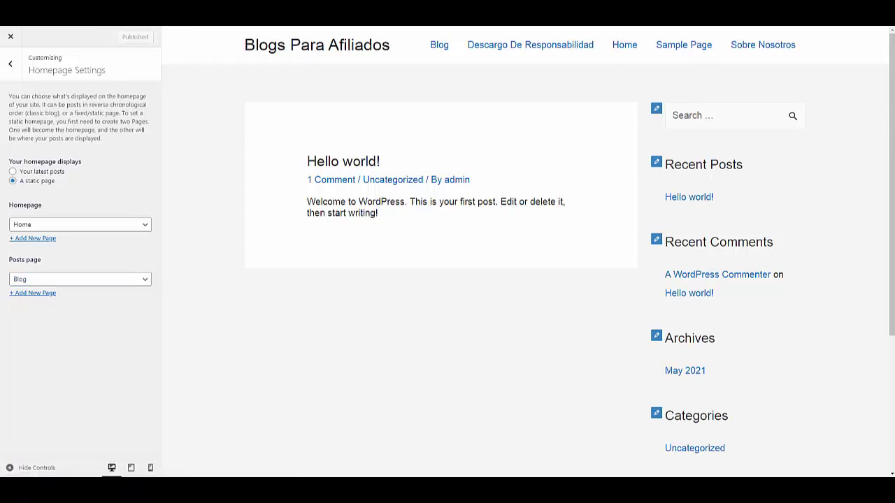
left_click(13, 38)
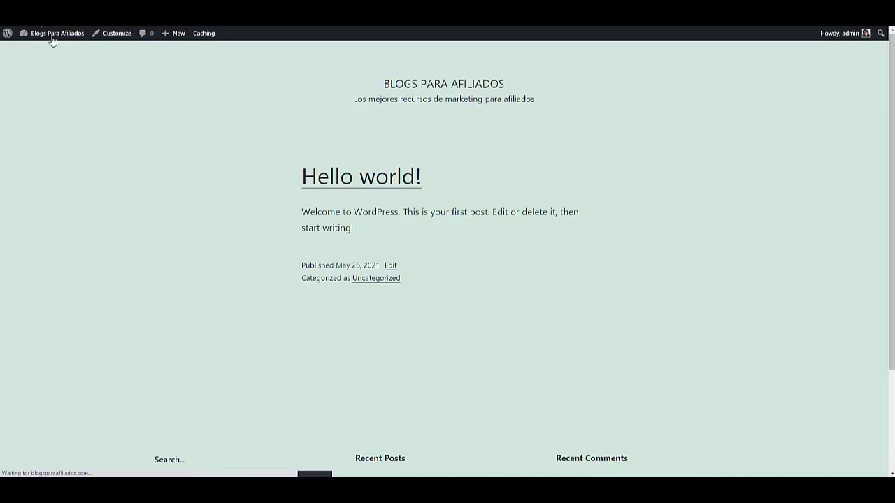
left_click(52, 34)
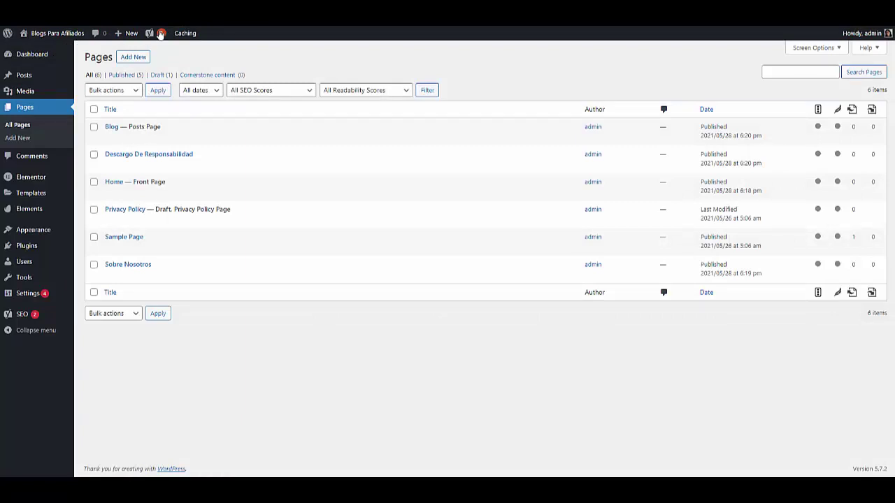
Create a navigation menu named "Main Menu" with Primary Menu as its display location
mouse_move(55, 238)
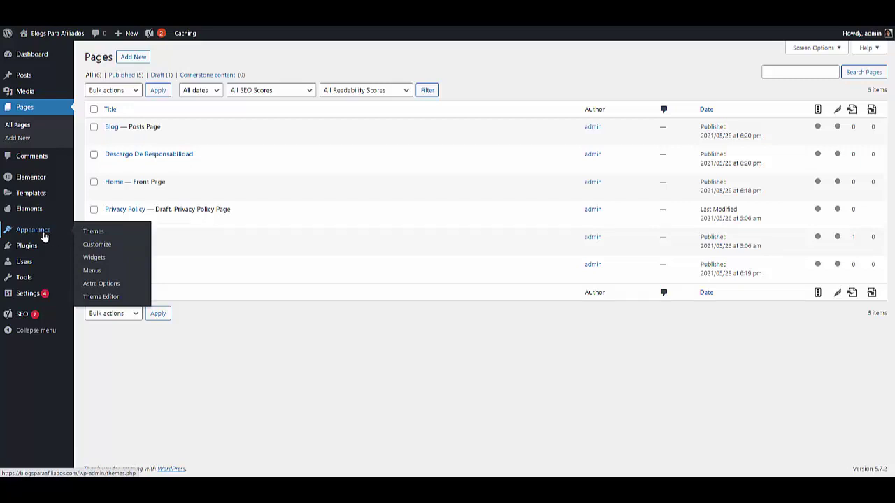
left_click(97, 275)
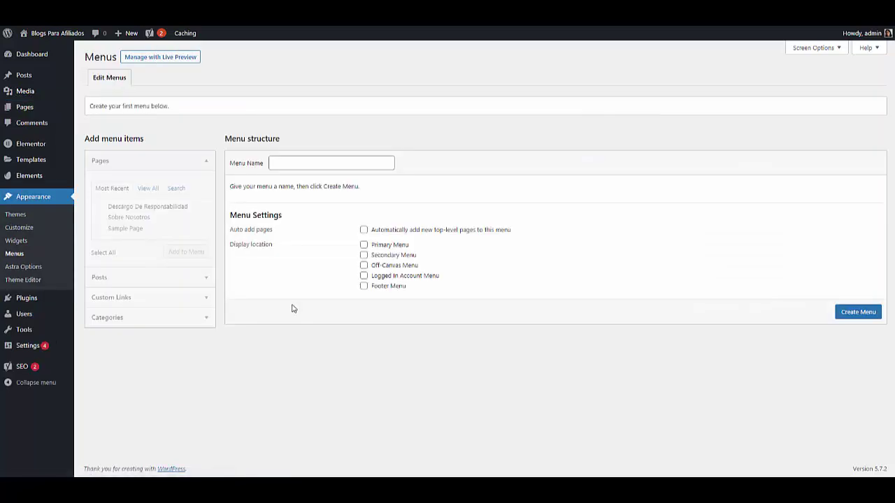
left_click(281, 162)
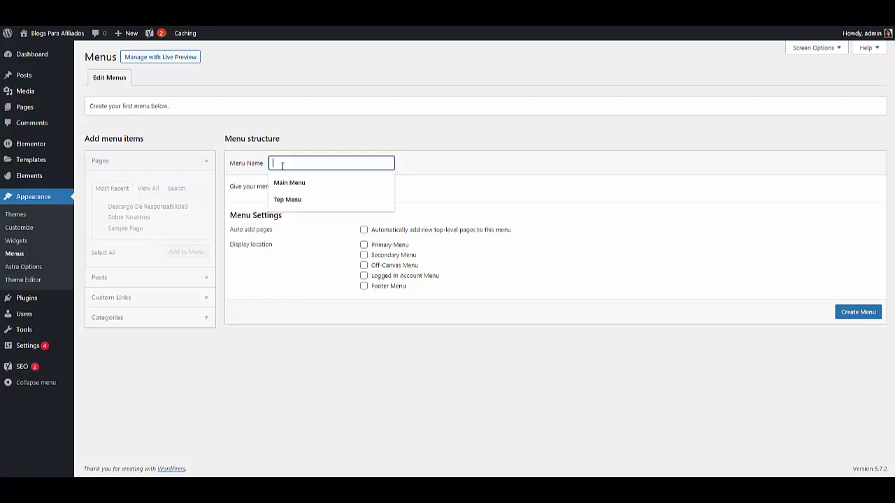
left_click(280, 182)
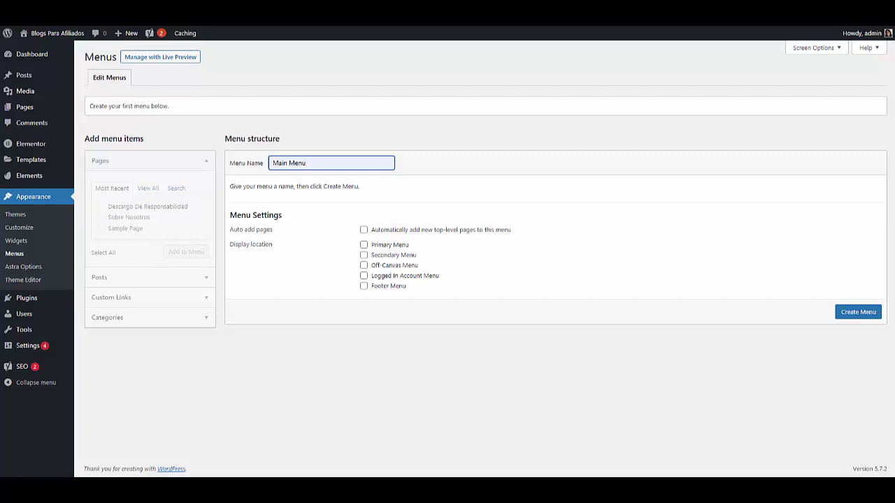
left_click(364, 246)
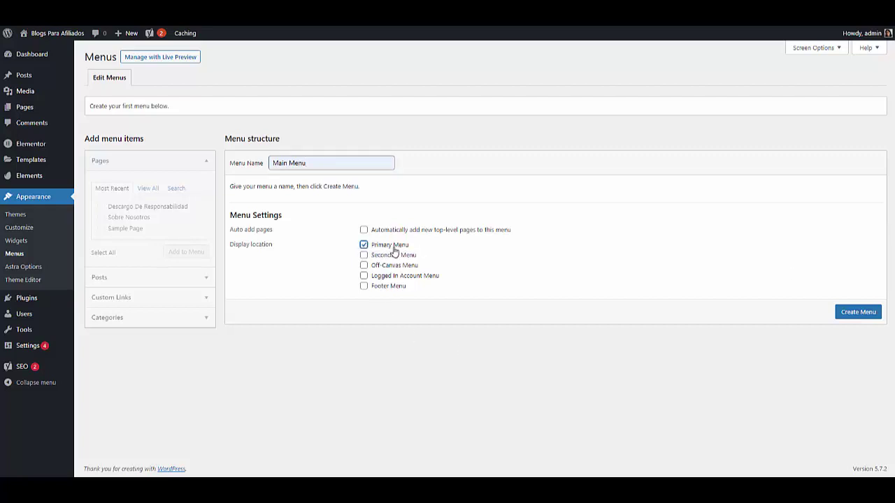
left_click(853, 314)
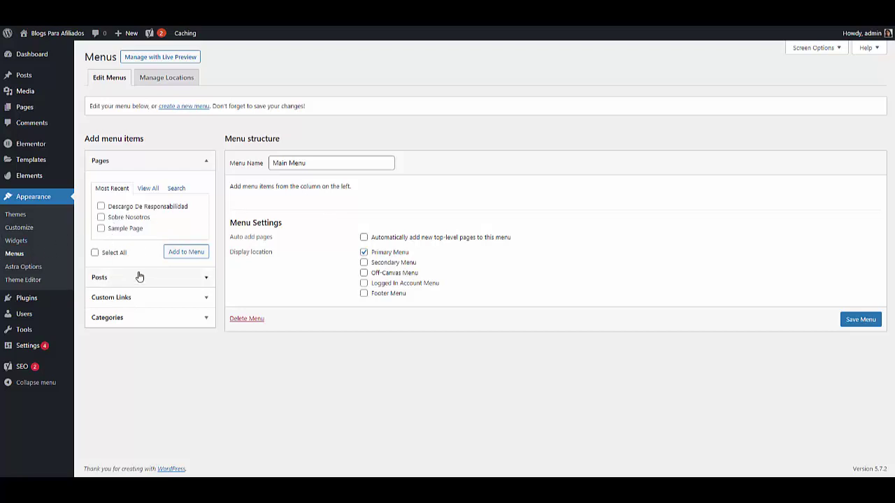
Add the Home, Blog, Descargo De Responsabilidad and Sobre Nosotros pages to the Main Menu
left_click(175, 307)
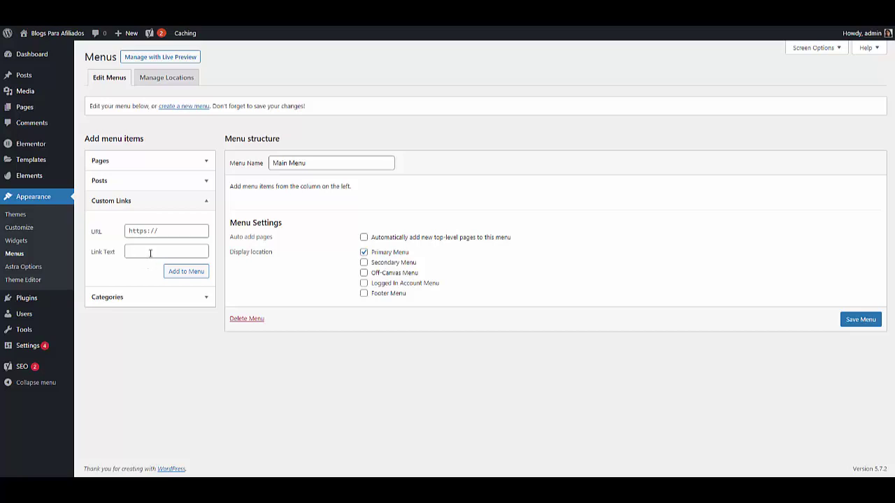
left_click(180, 299)
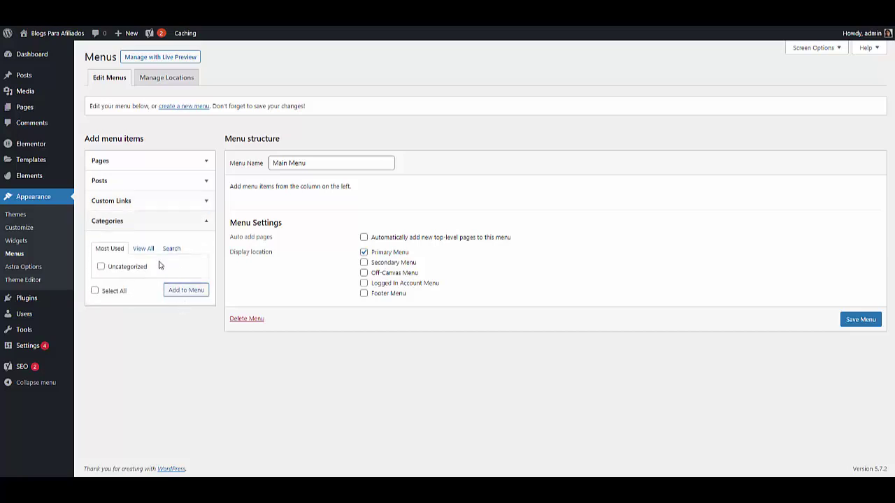
left_click(169, 168)
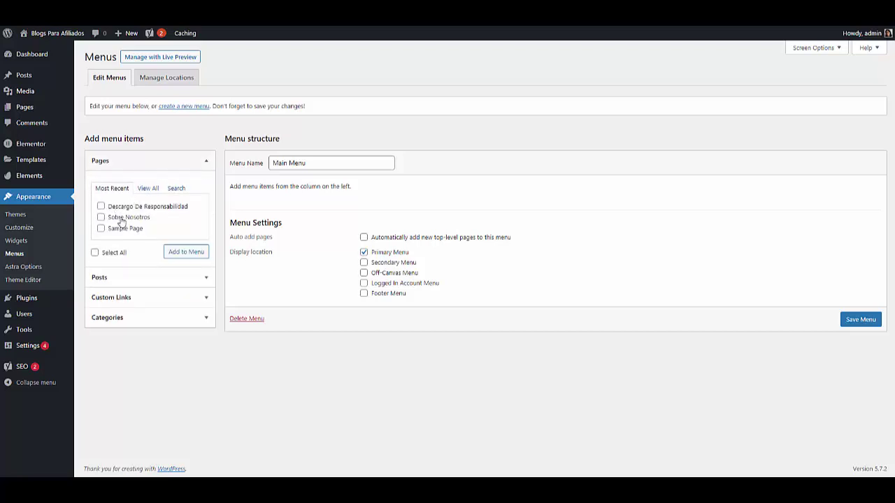
left_click(152, 193)
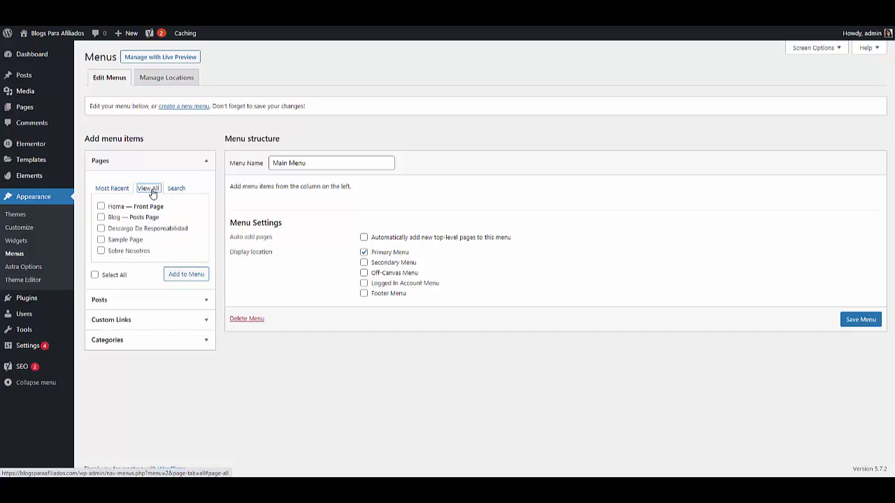
left_click(101, 208)
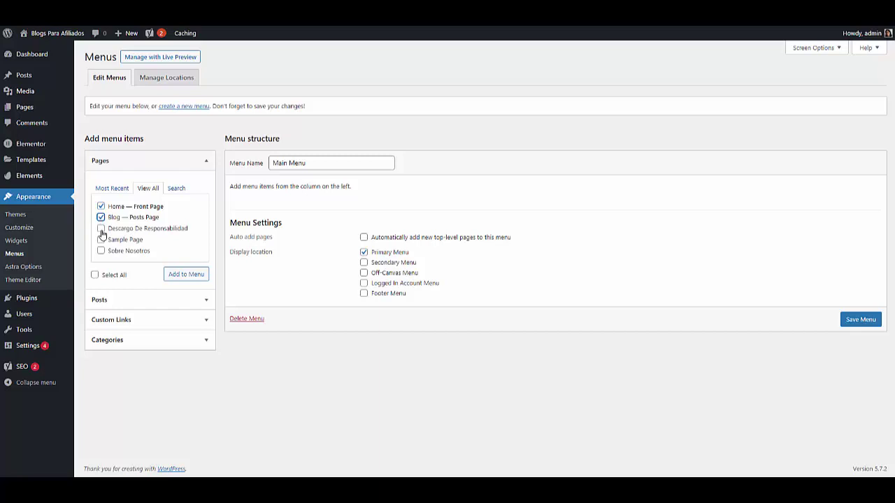
left_click(101, 230)
left_click(101, 252)
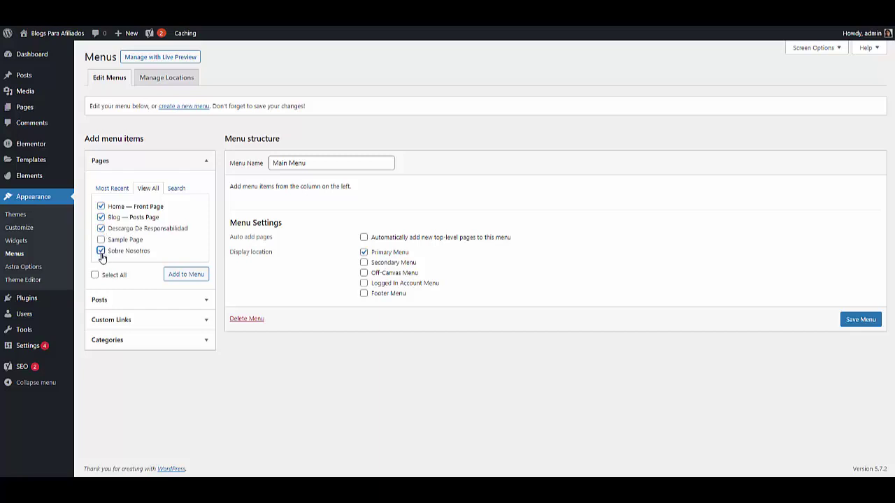
left_click(186, 275)
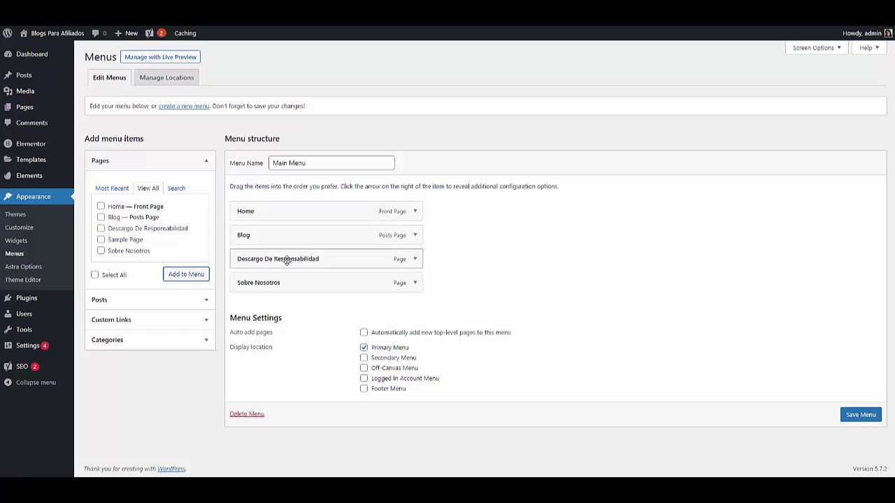
Place Descargo De Responsabilidad below Sobre Nosotros as a top-level item and save the Main Menu
left_click_drag(286, 258, 284, 301)
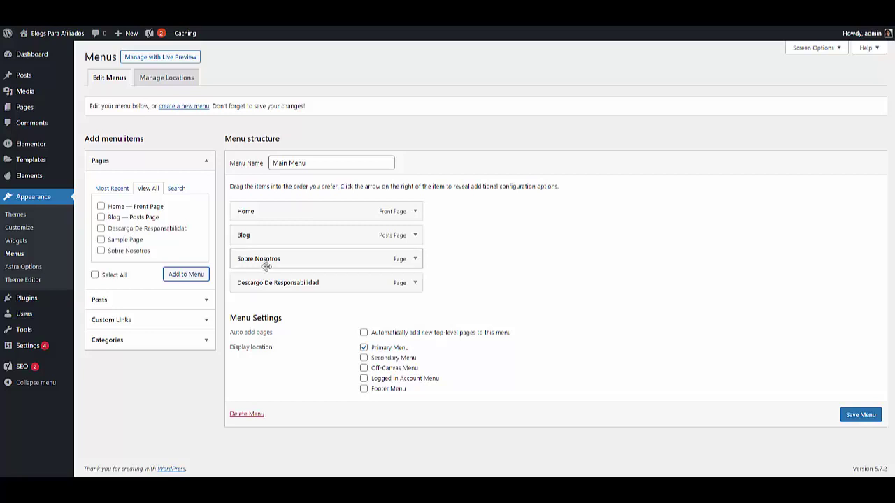
left_click_drag(287, 278, 307, 282)
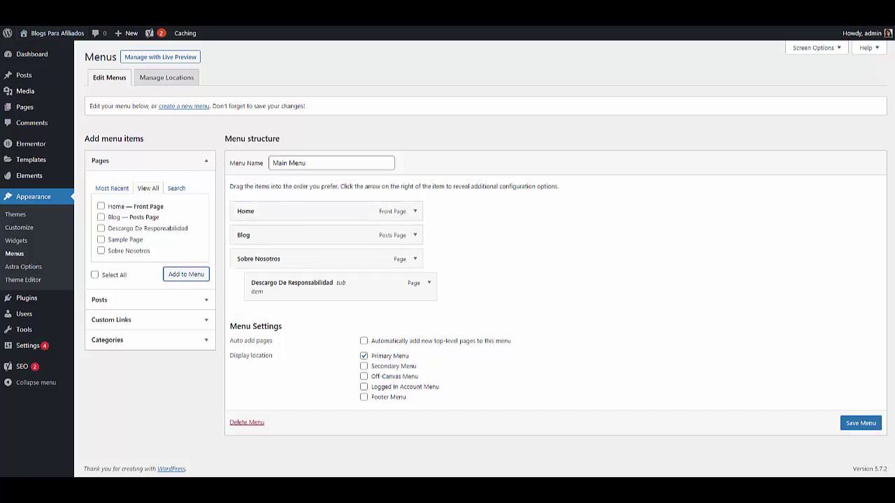
left_click(64, 36)
left_click_drag(335, 289, 332, 294)
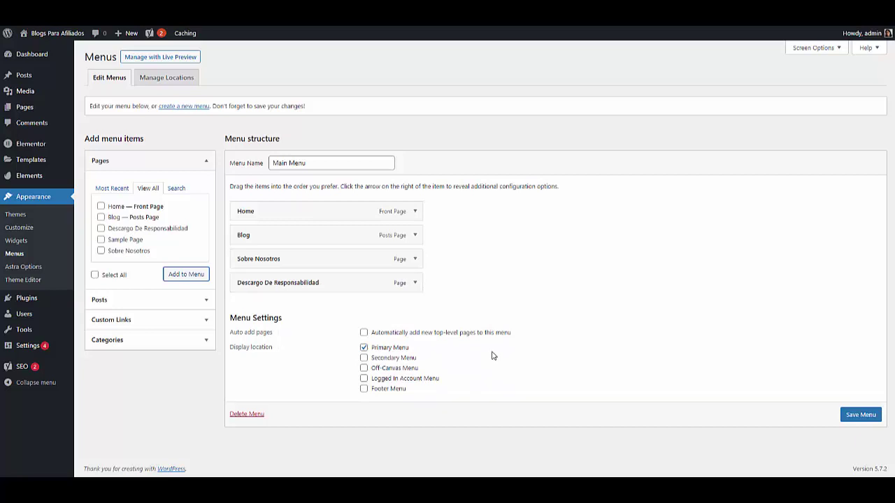
left_click(858, 416)
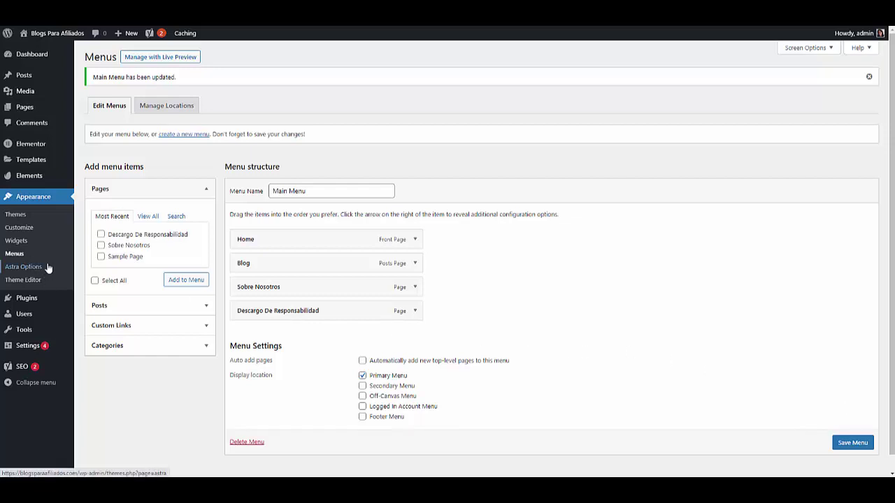
Open the Primary Menu settings of the header in the theme customizer and review the submenu container animation options
left_click(24, 230)
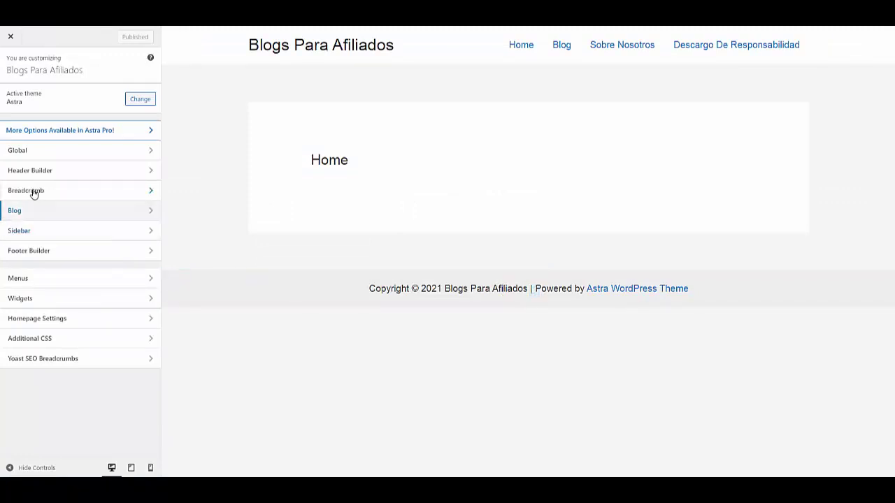
left_click(74, 170)
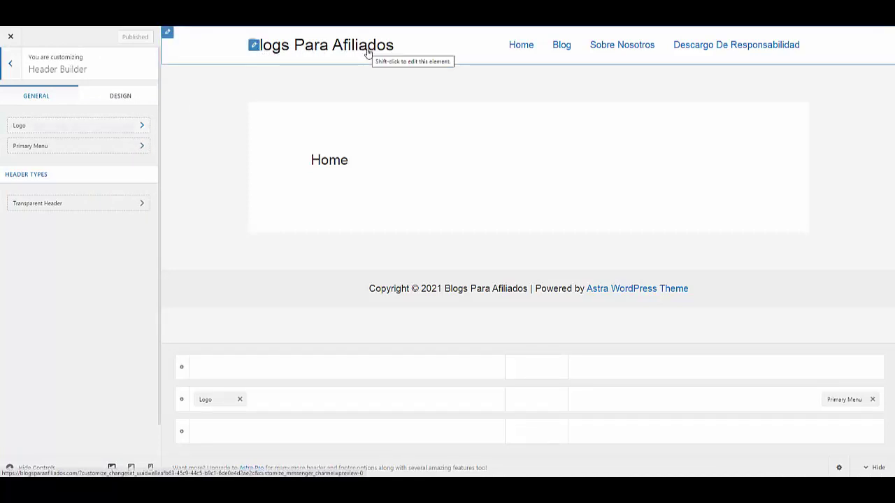
left_click(78, 149)
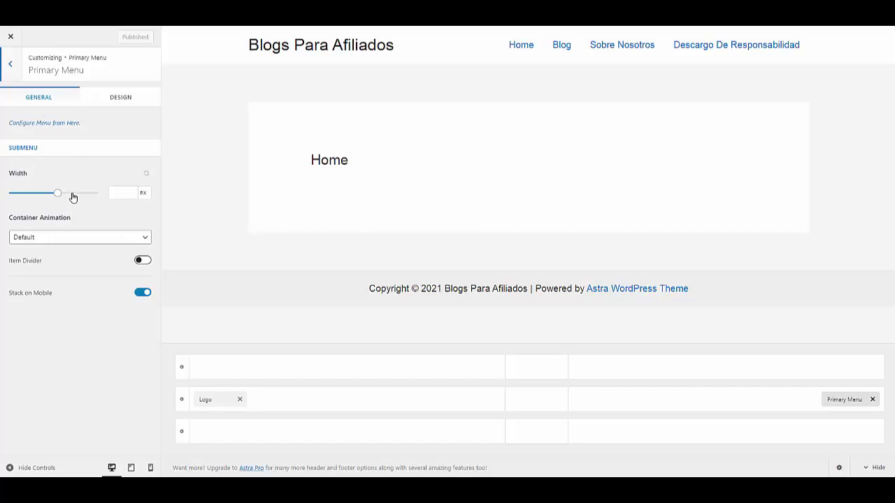
left_click(80, 241)
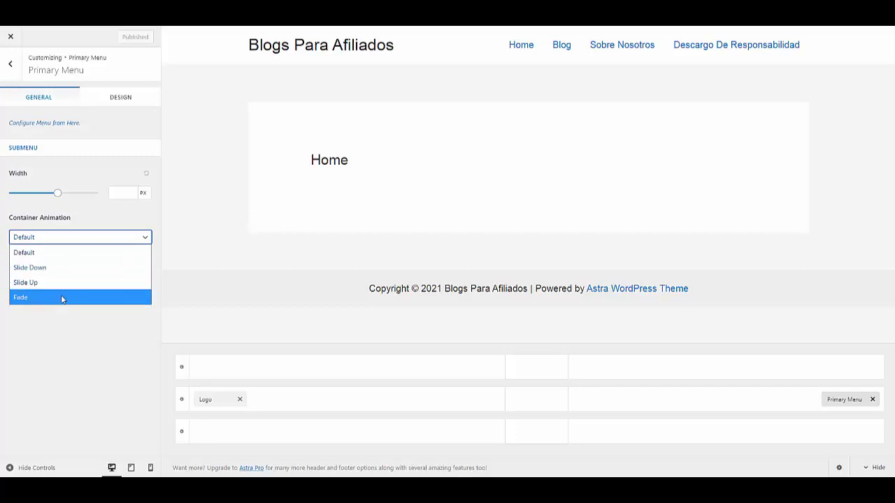
left_click(104, 220)
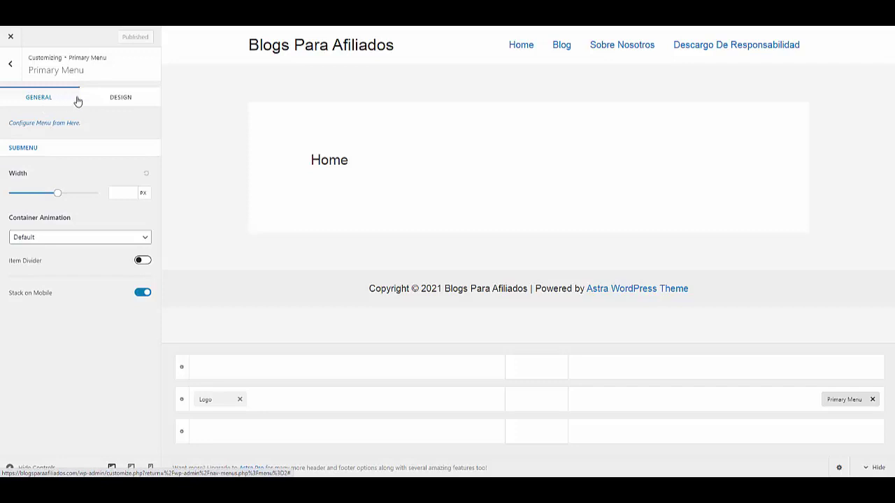
Return to the Header Builder overview and open the Logo settings to review the logo and site title options
left_click(46, 101)
left_click(9, 63)
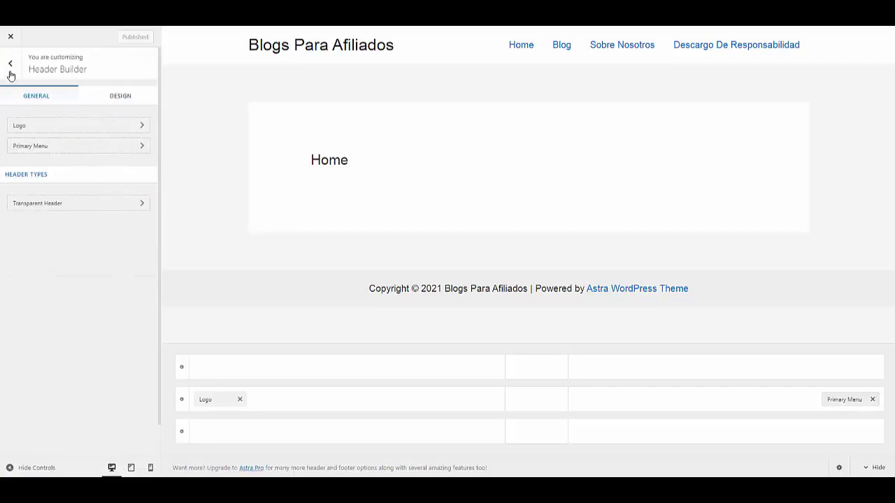
left_click(77, 127)
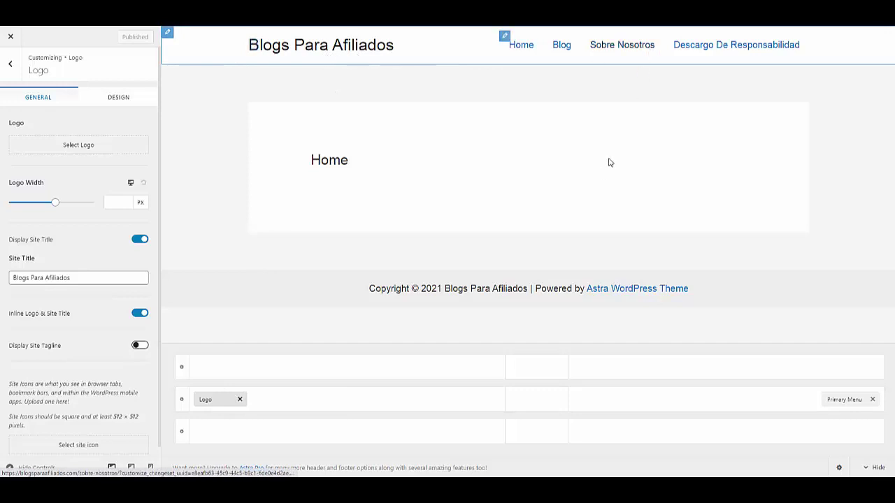
Place the Logo in the center of the Above Header row and the Primary Menu in the center of the Primary Header row
left_click_drag(209, 399, 529, 379)
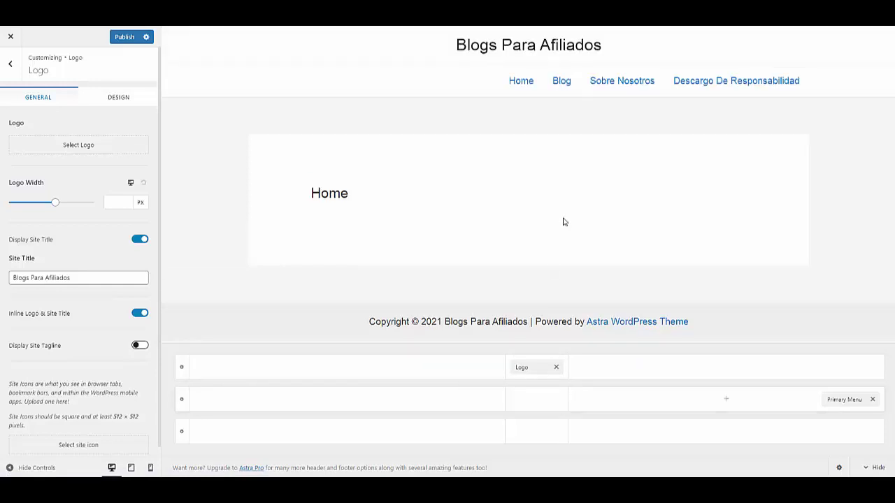
left_click_drag(841, 402, 535, 413)
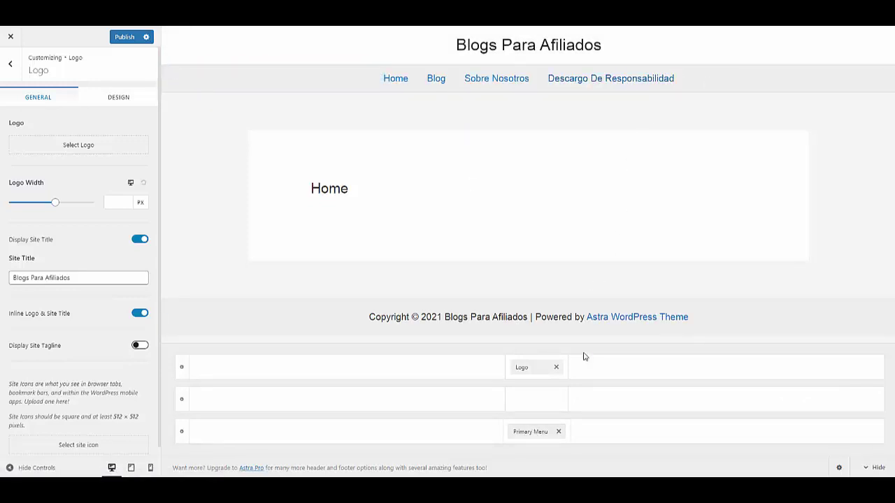
left_click_drag(529, 430, 534, 400)
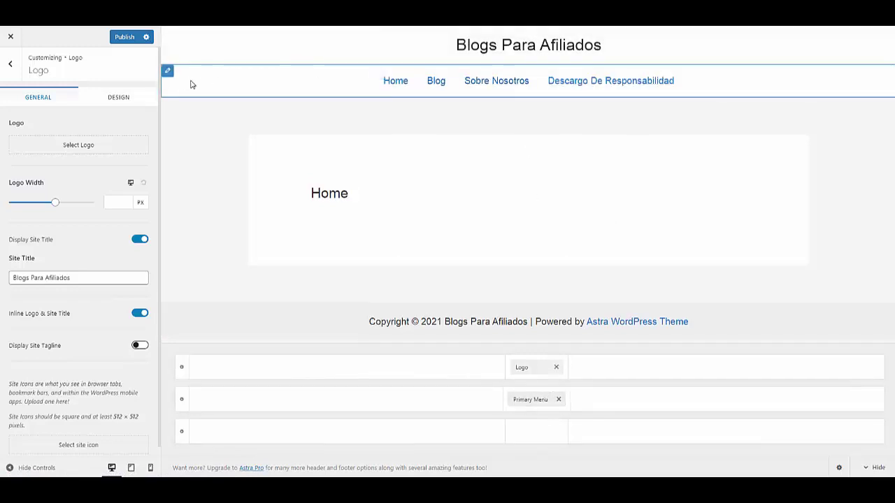
Review the height settings of the Primary Header, Above Header and Below Header rows
left_click(168, 72)
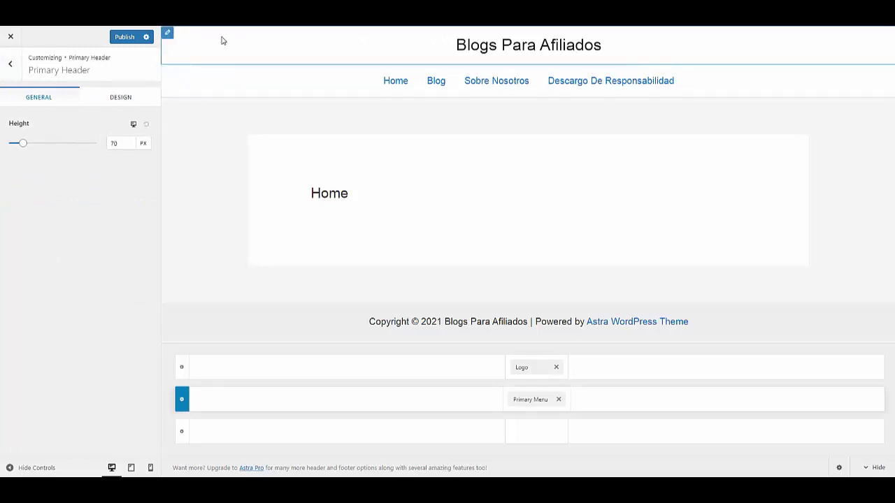
left_click(169, 34)
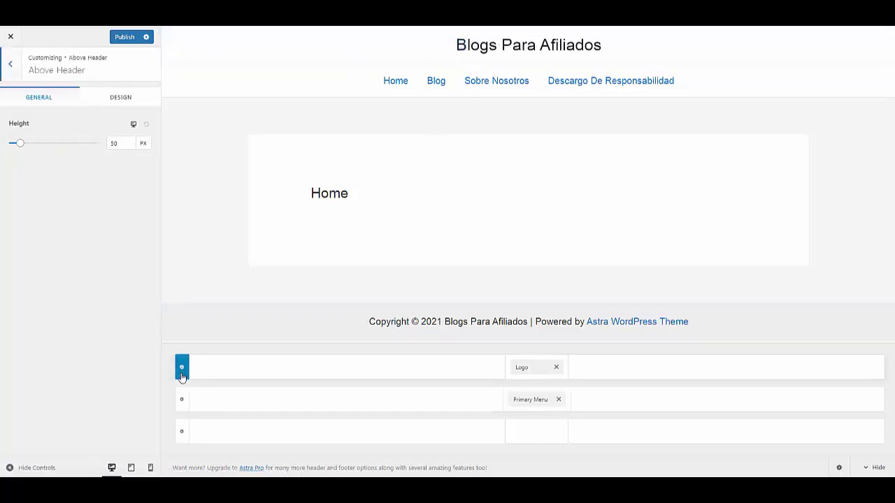
left_click(183, 432)
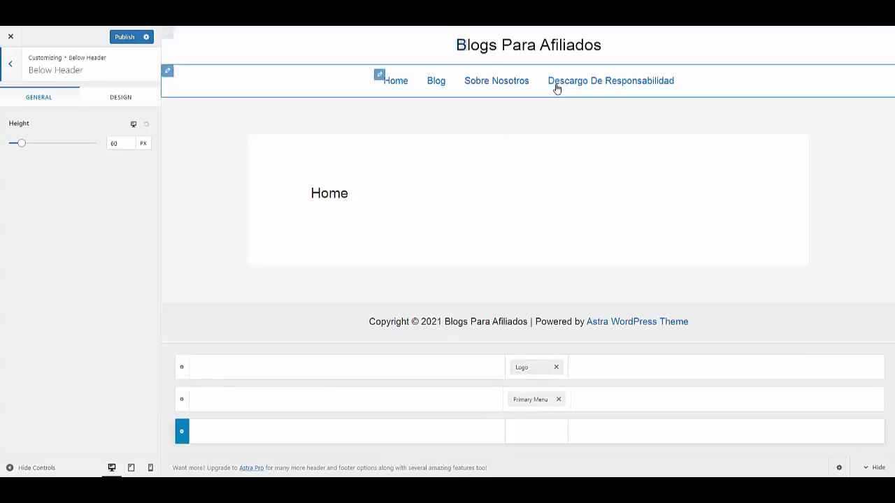
Move the Logo back to the left and the Primary Menu to the right of the Primary Header row, and leave the customizer without publishing
left_click_drag(526, 368, 228, 411)
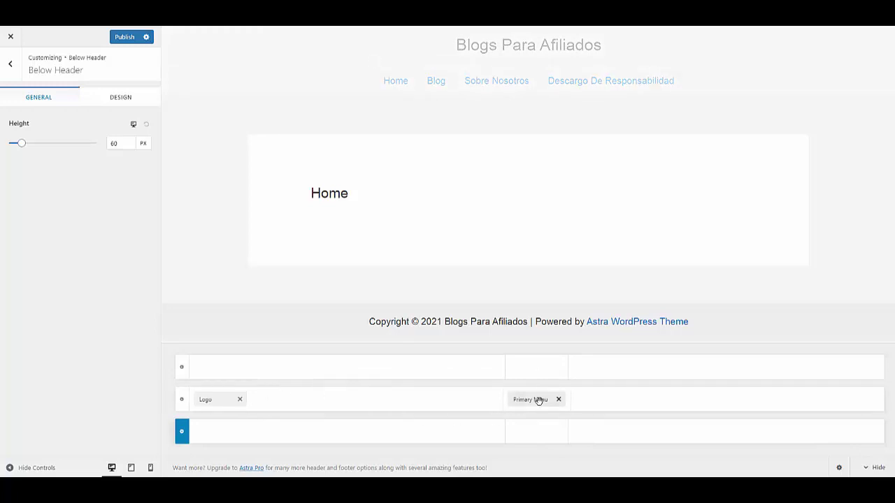
left_click_drag(535, 399, 769, 411)
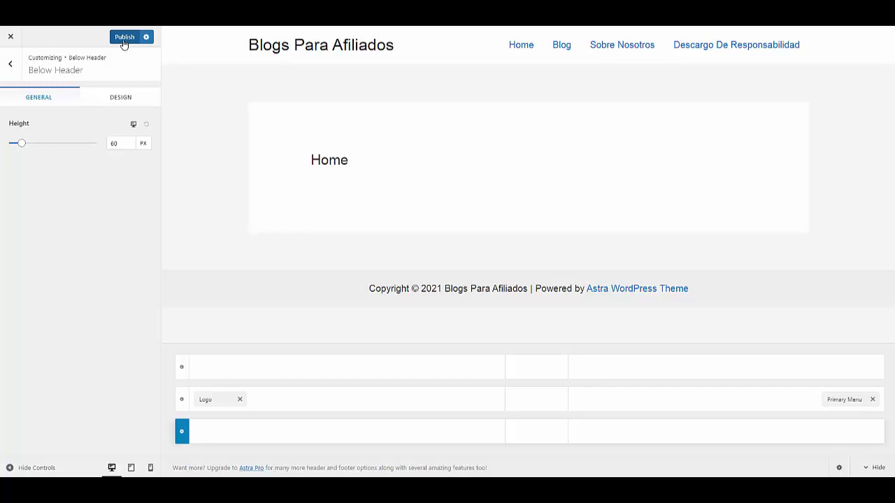
left_click(12, 40)
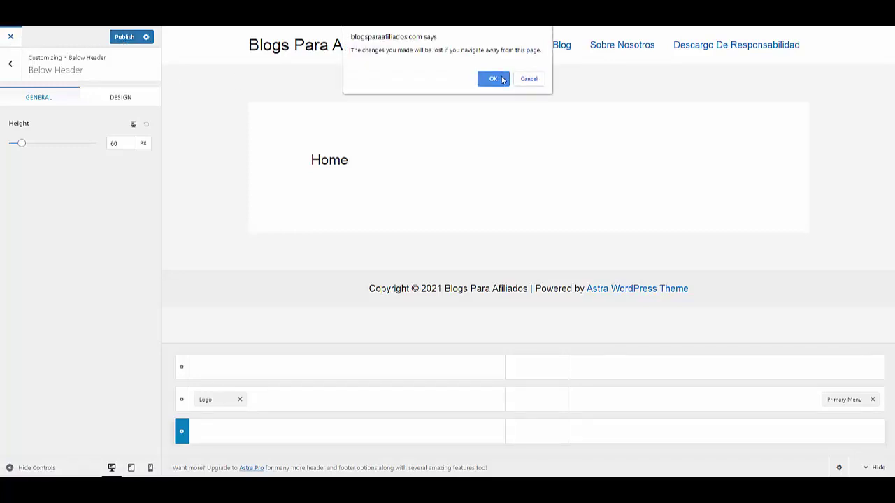
left_click(501, 80)
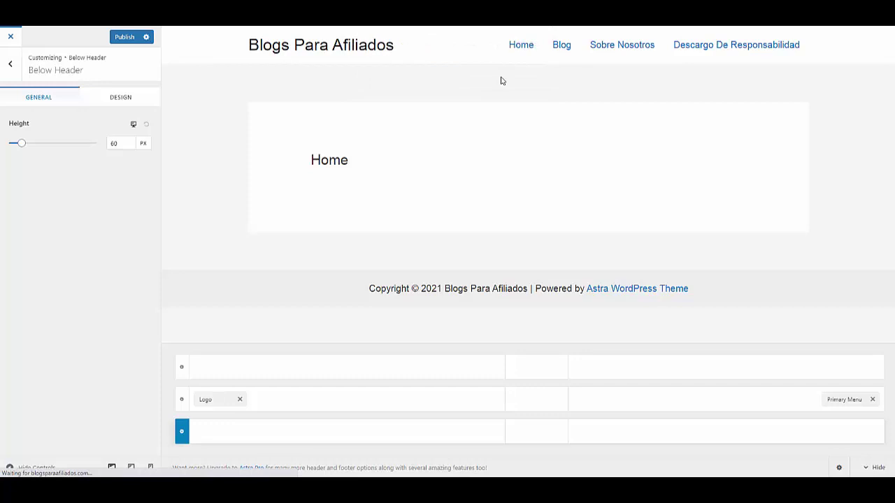